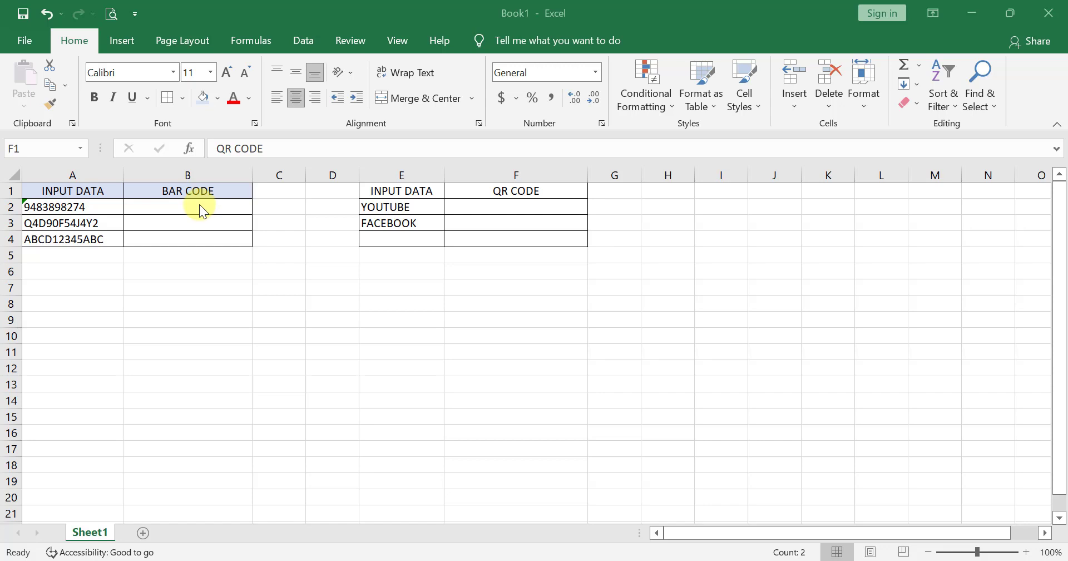
left_click(68, 206)
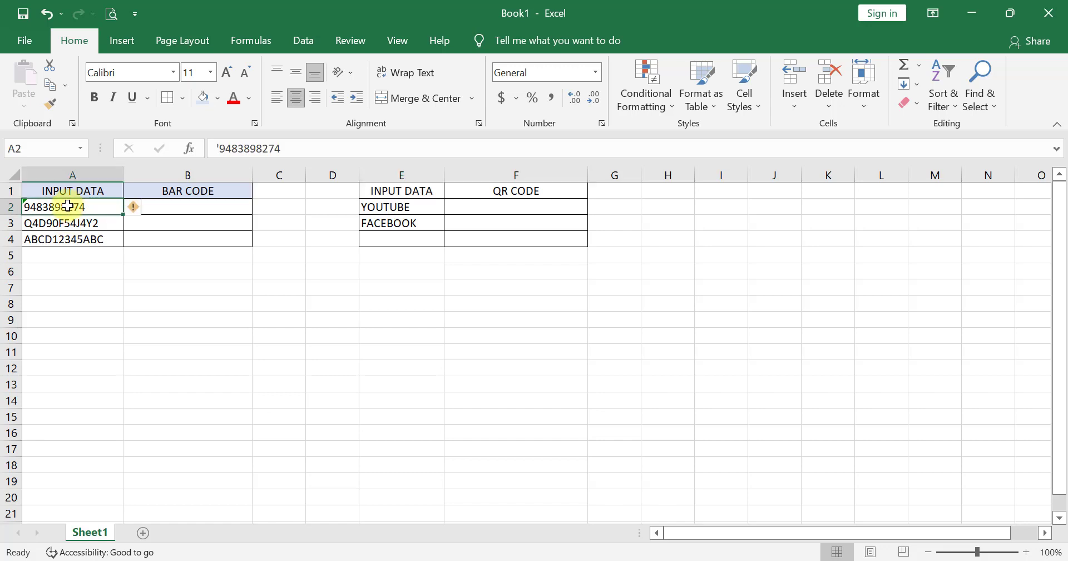
left_click_drag(67, 206, 72, 239)
left_click(65, 257)
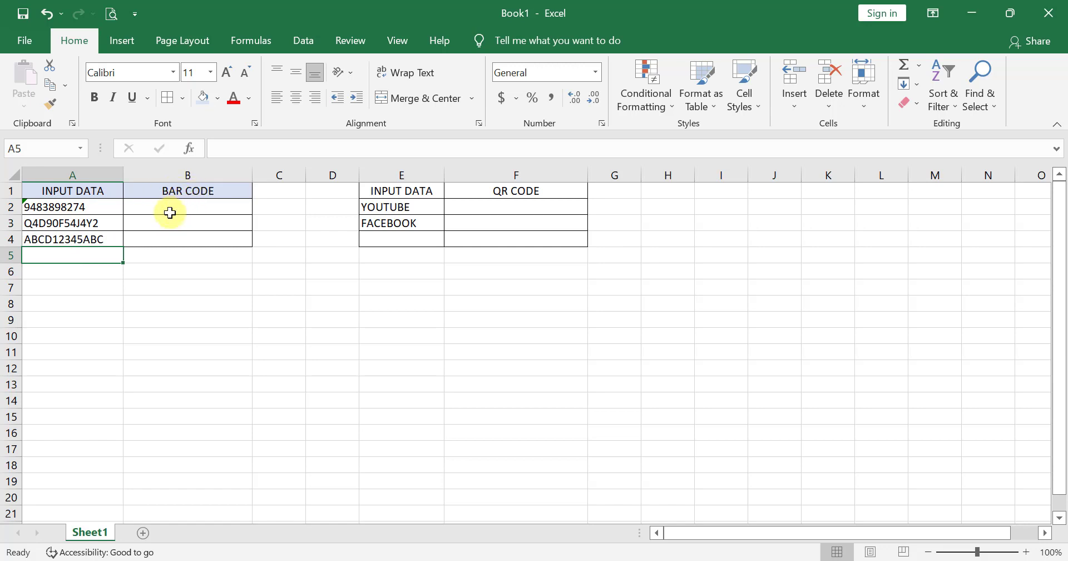
Step: Enter the formula ="("&A2&")" in cell B2 and fill it down to B4
left_click(170, 212)
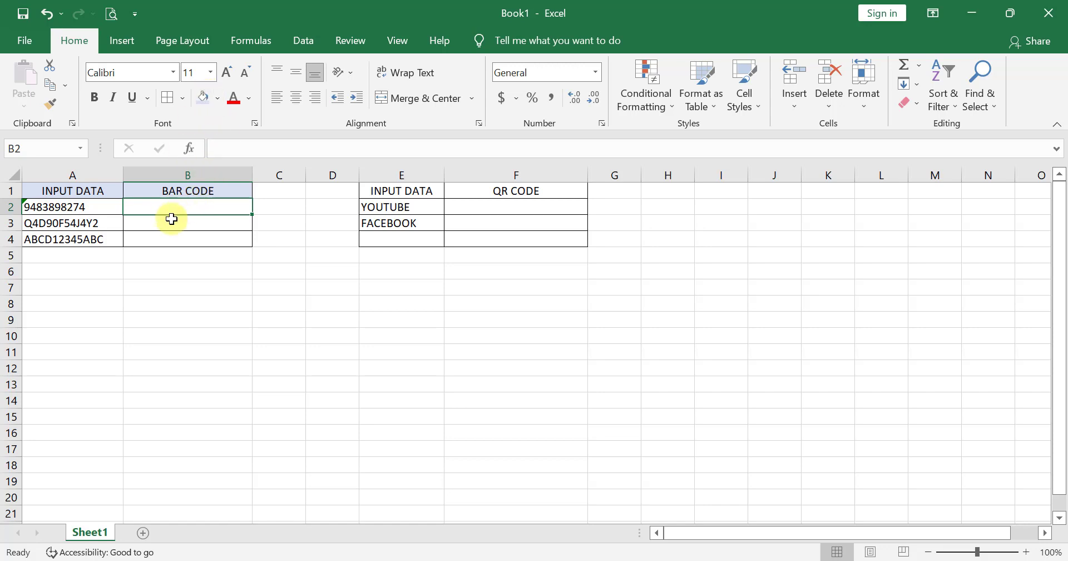
double_click(175, 207)
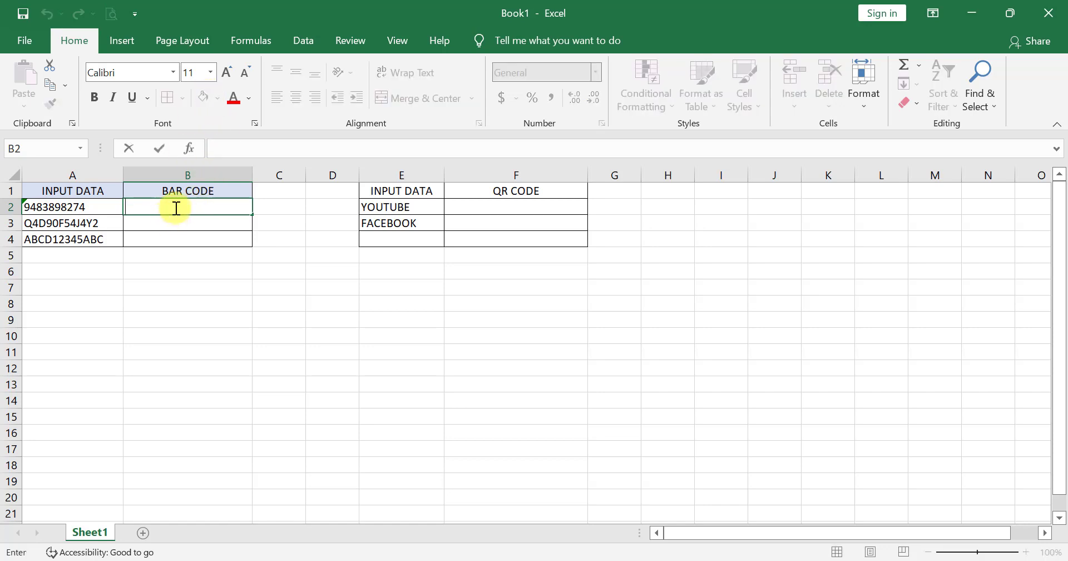
type("=")
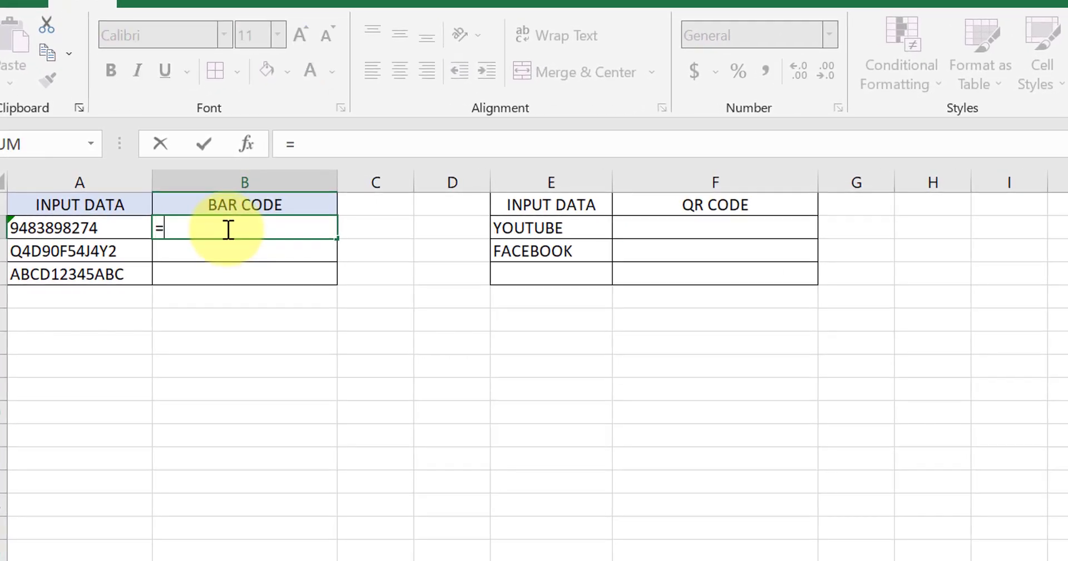
type("\"(\"&")
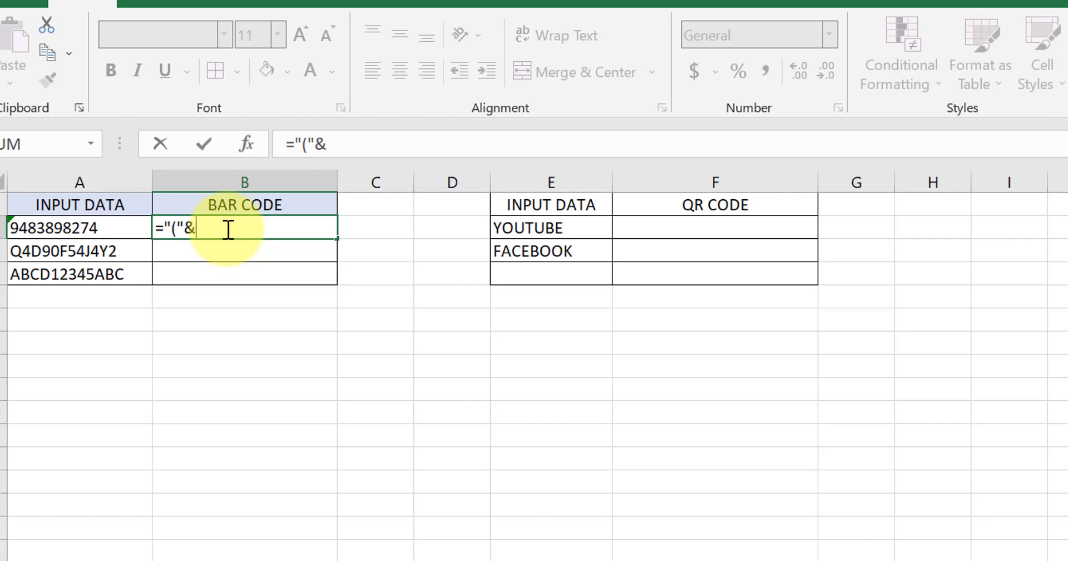
left_click(91, 229)
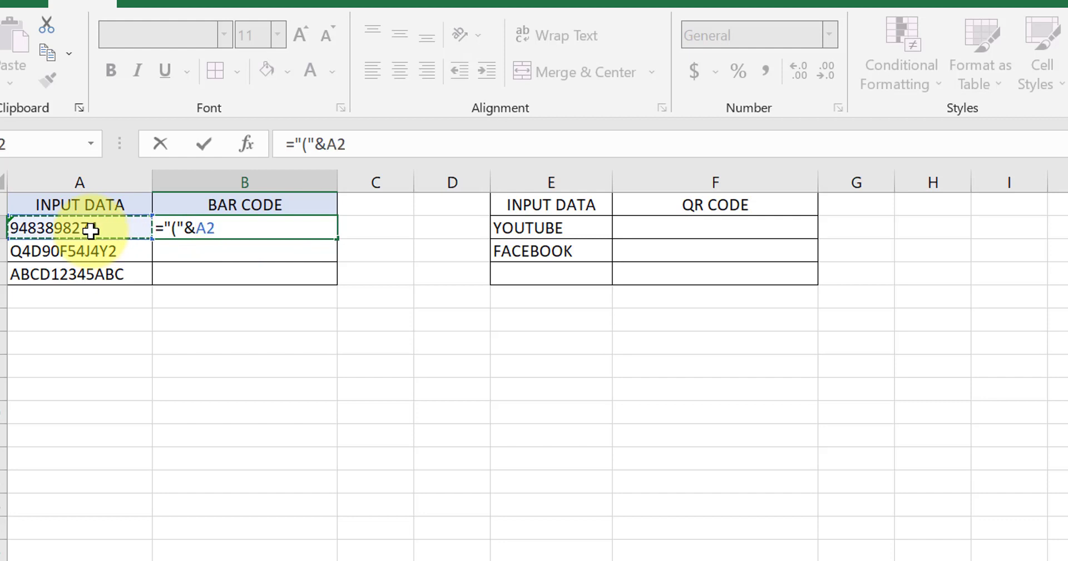
type("&\"")
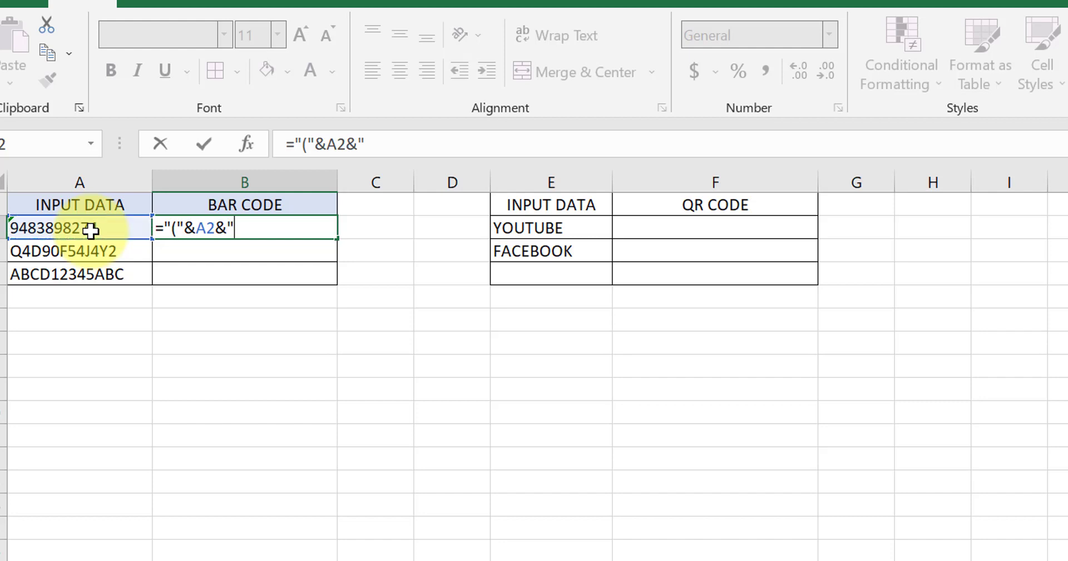
type(")\"")
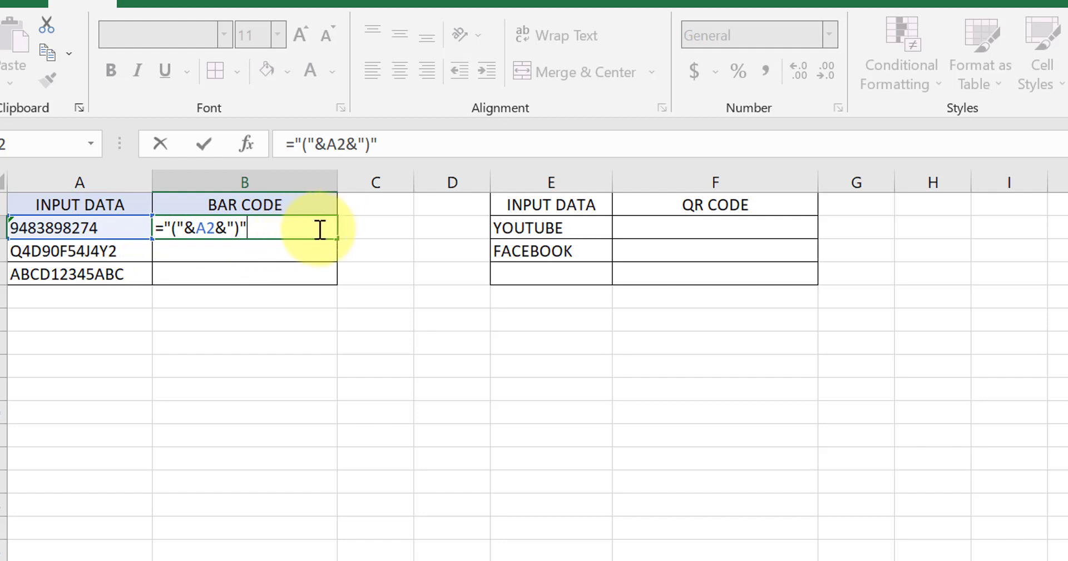
key("shift+Left")
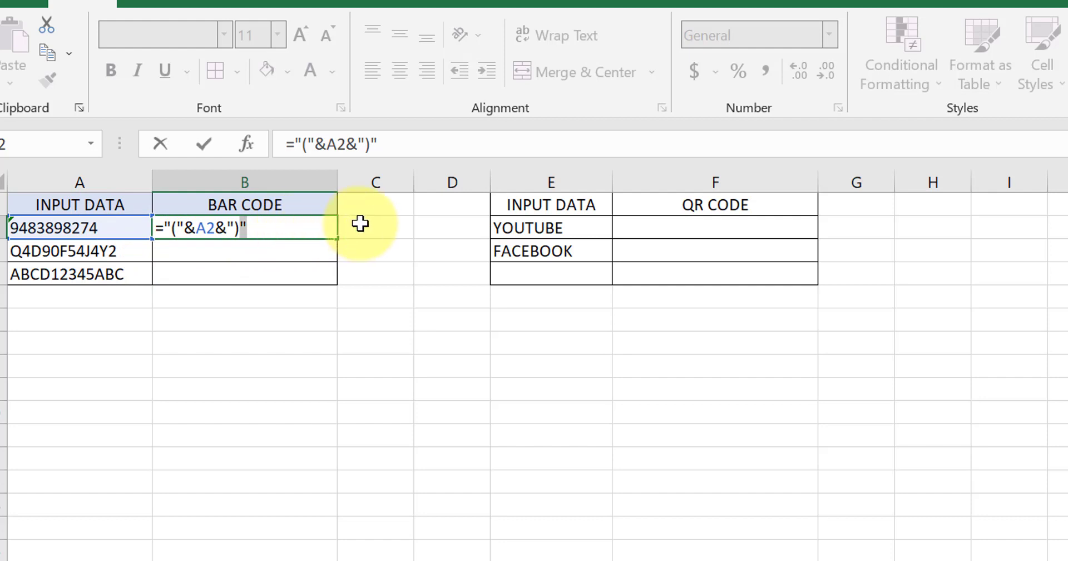
left_click(360, 222)
left_click(220, 229)
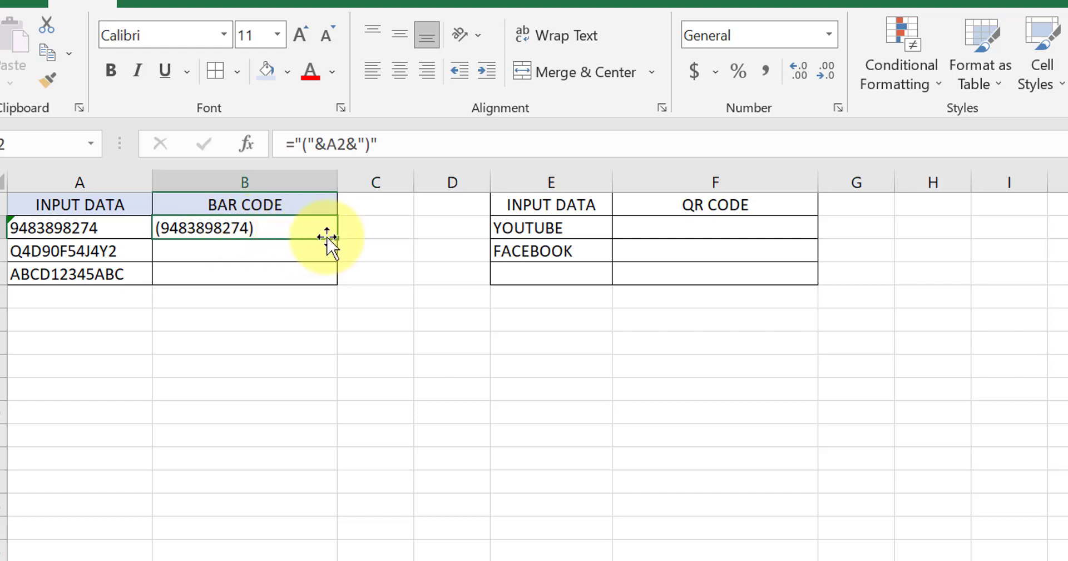
left_click_drag(334, 238, 332, 281)
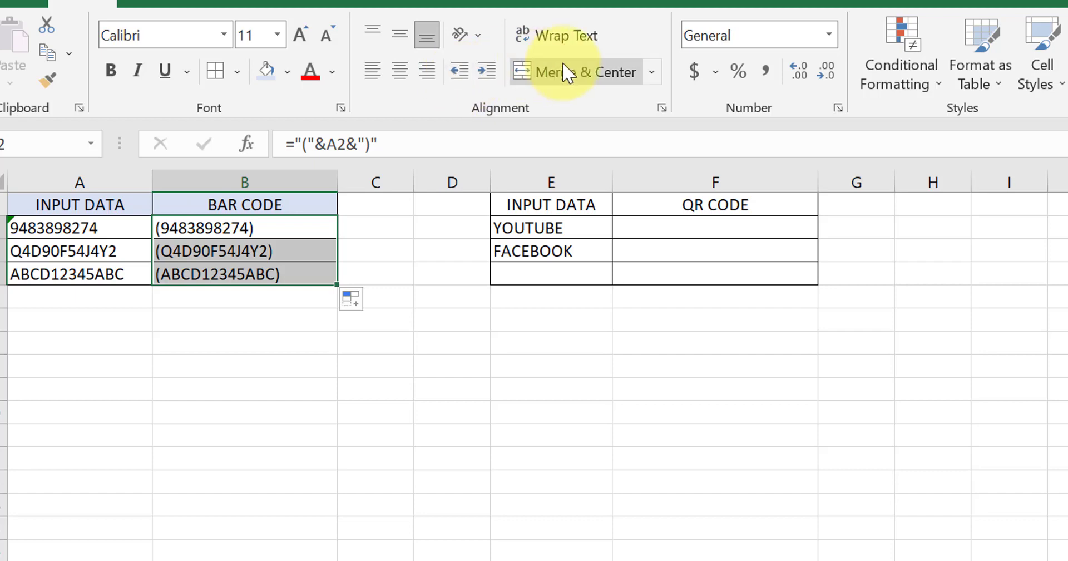
Step: Apply the IDAutomationHC39M Free barcode font to B2:B4 and widen column B so the barcodes fit
left_click(226, 34)
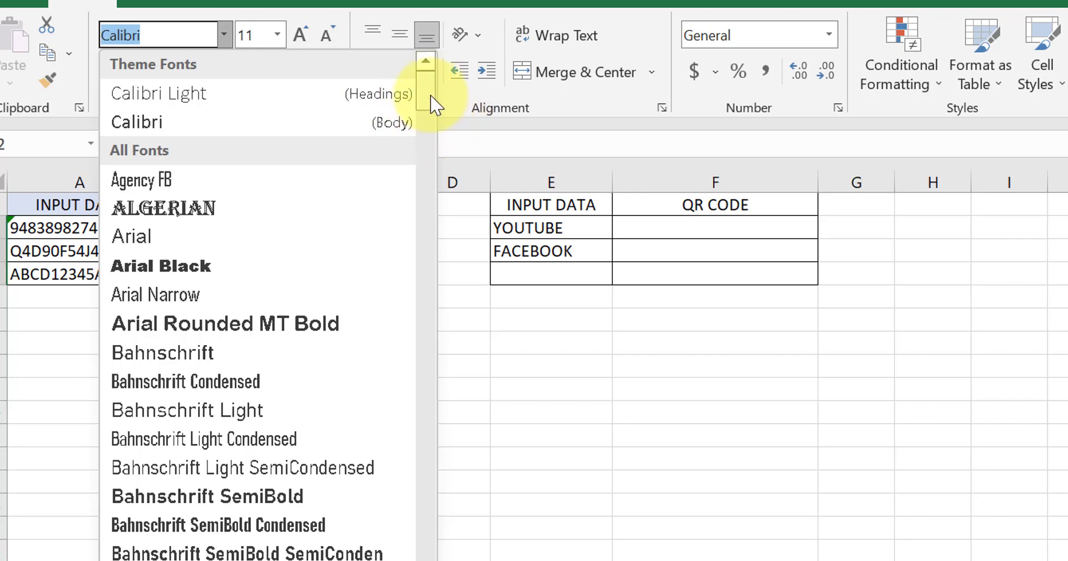
left_click_drag(429, 96, 419, 286)
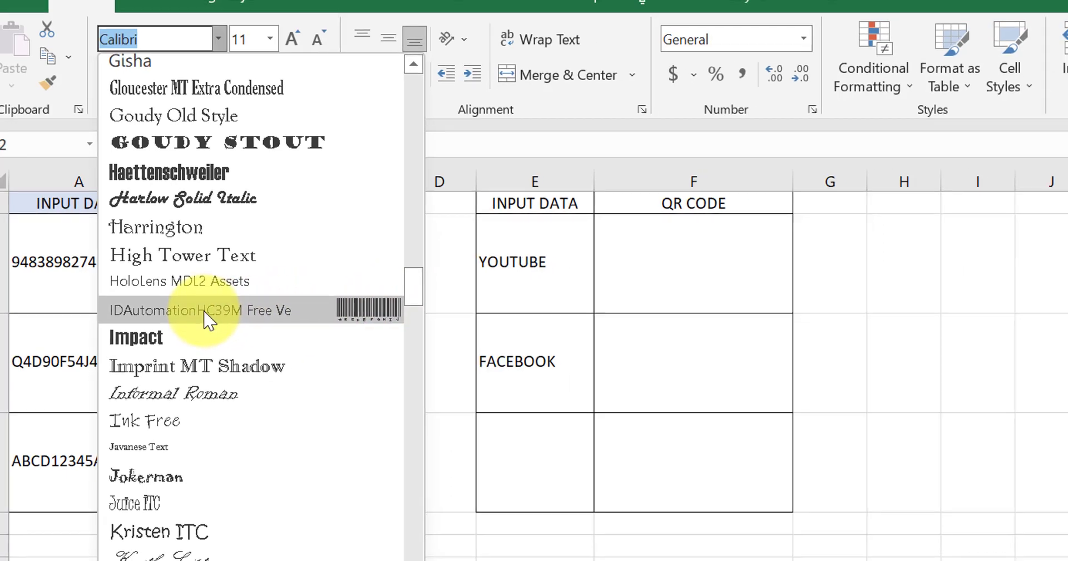
left_click(205, 313)
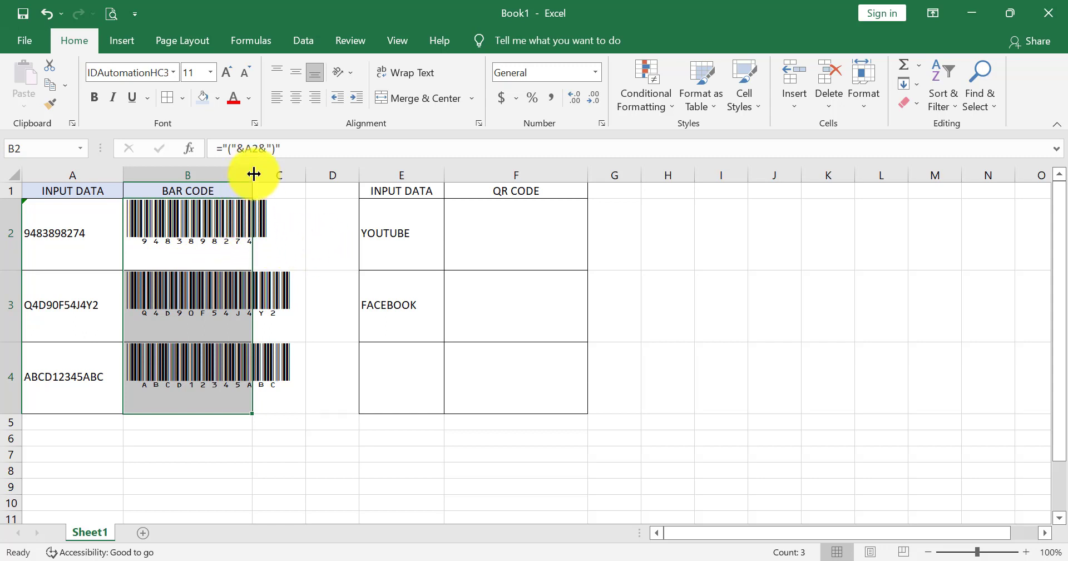
left_click_drag(253, 174, 324, 171)
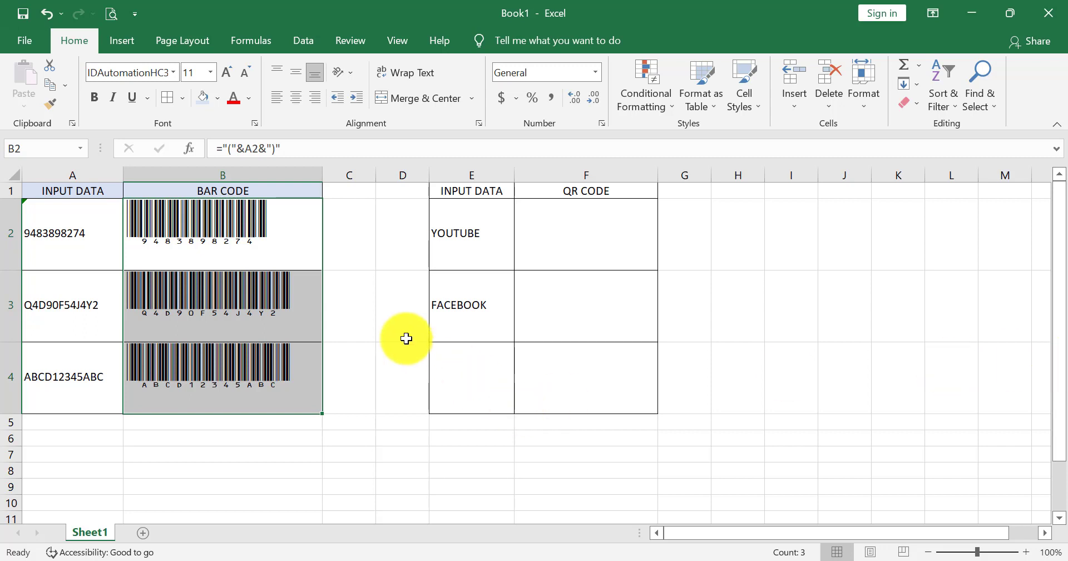
Step: Change the input data in cell A4 to ABCD12345BDNH to test the barcode update
left_click(114, 377)
double_click(114, 377)
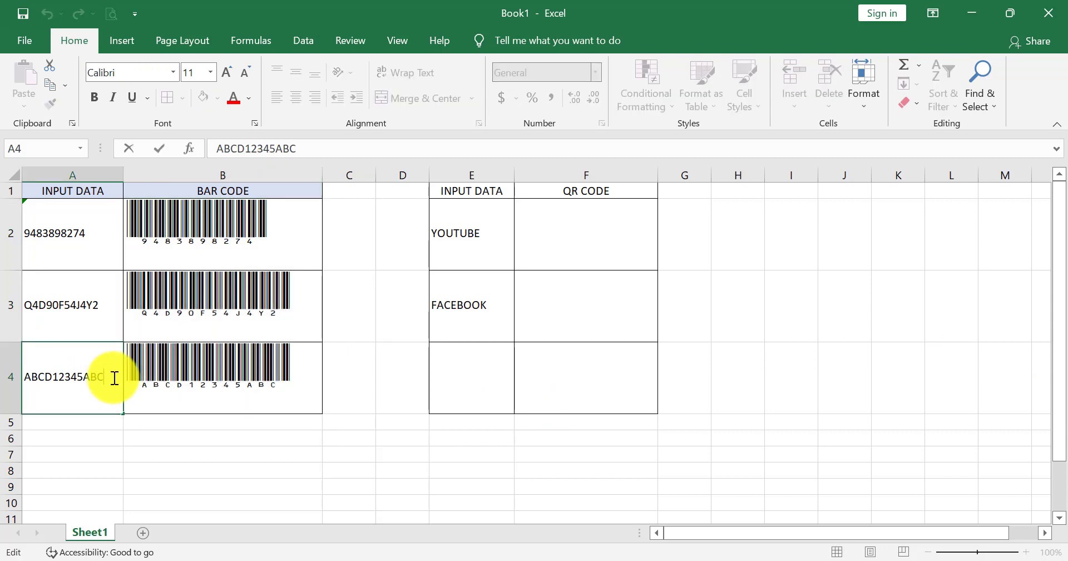
key("BackSpace")
key("BackSpace")
key("BackSpace")
type("BDNH")
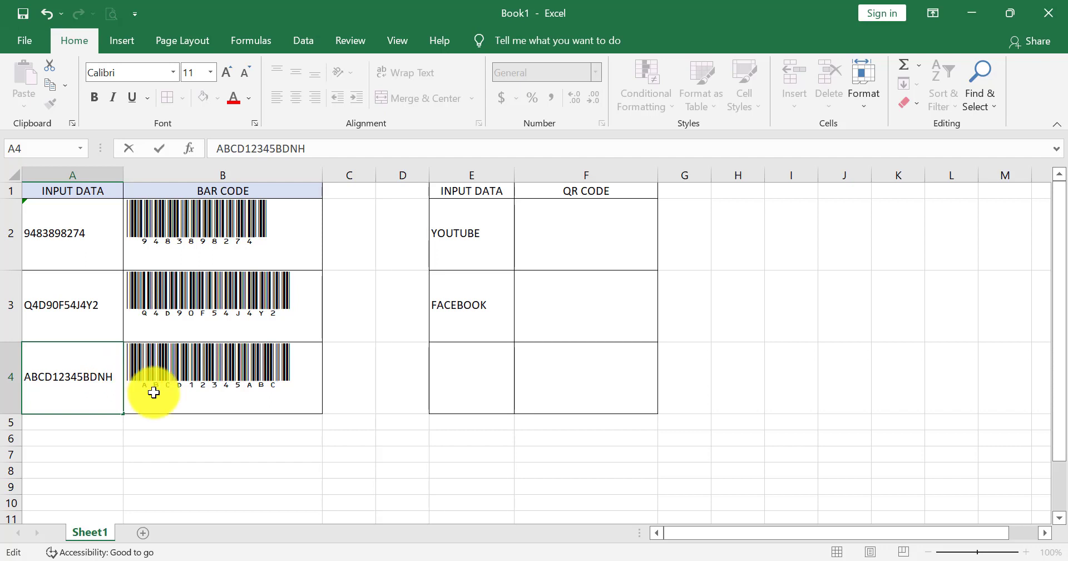
left_click(143, 430)
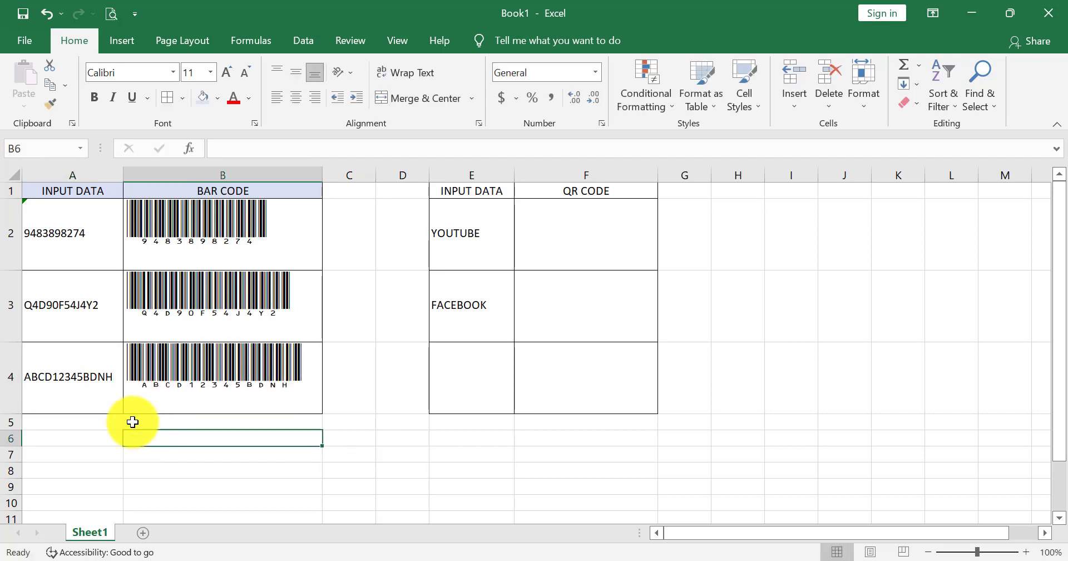
Step: Replace the ending of the input data in cell A4 so it reads ABCD11111111
left_click(105, 379)
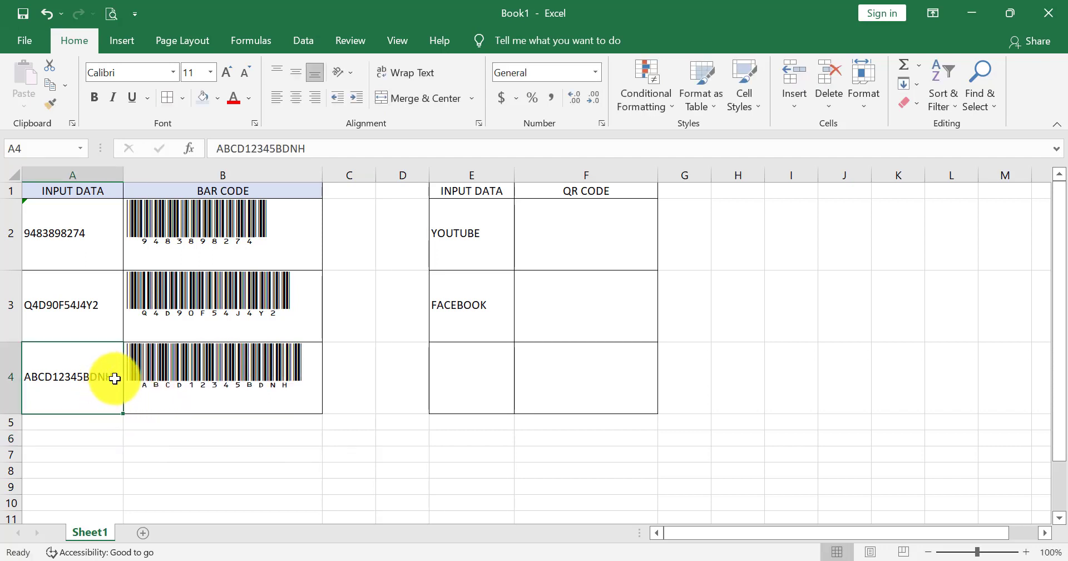
double_click(114, 379)
key("BackSpace")
key("BackSpace")
key("BackSpace")
key("BackSpace")
key("BackSpace")
key("BackSpace")
key("BackSpace")
key("BackSpace")
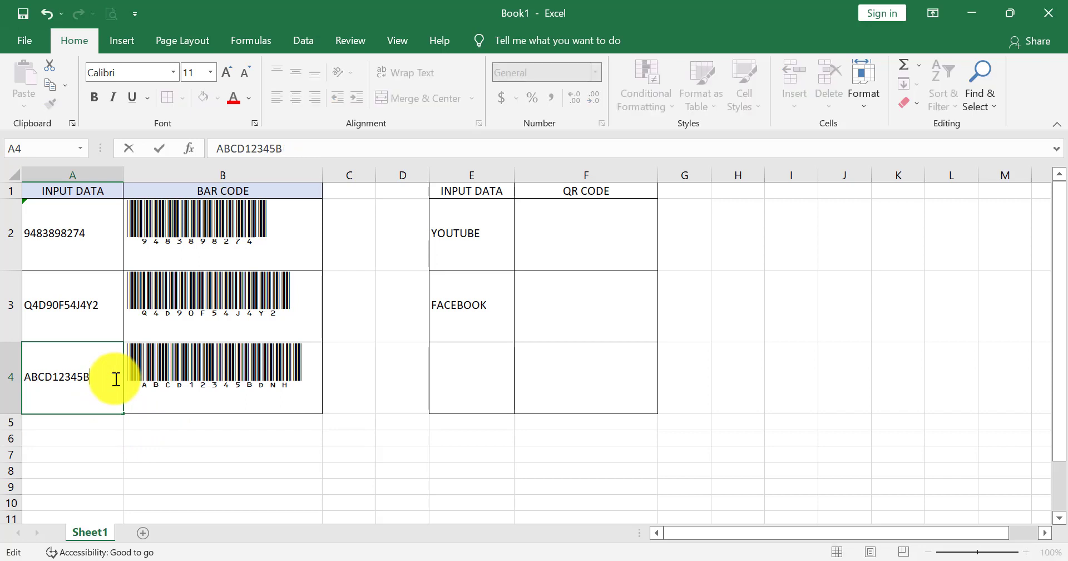
type("1111111")
left_click(165, 448)
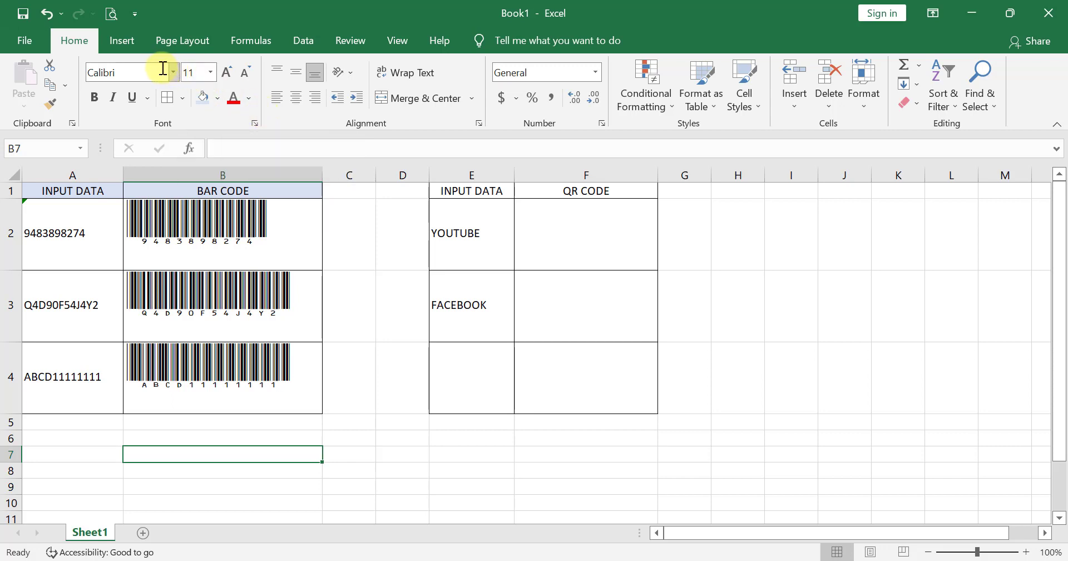
Step: Search the Office add-in store for "QR CODE" and add QR4Office, accepting its license terms
left_click(119, 42)
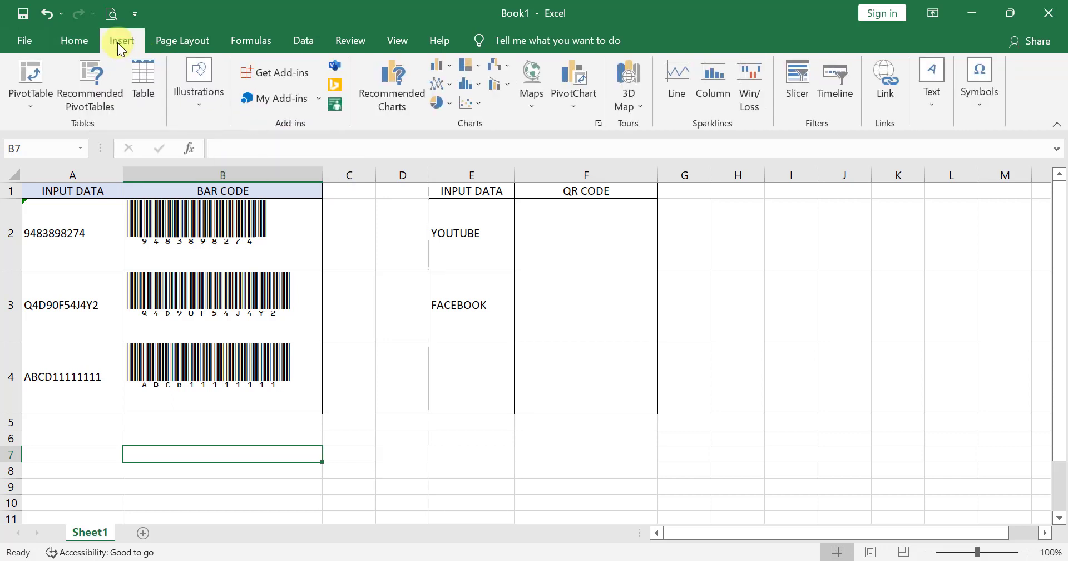
left_click(281, 100)
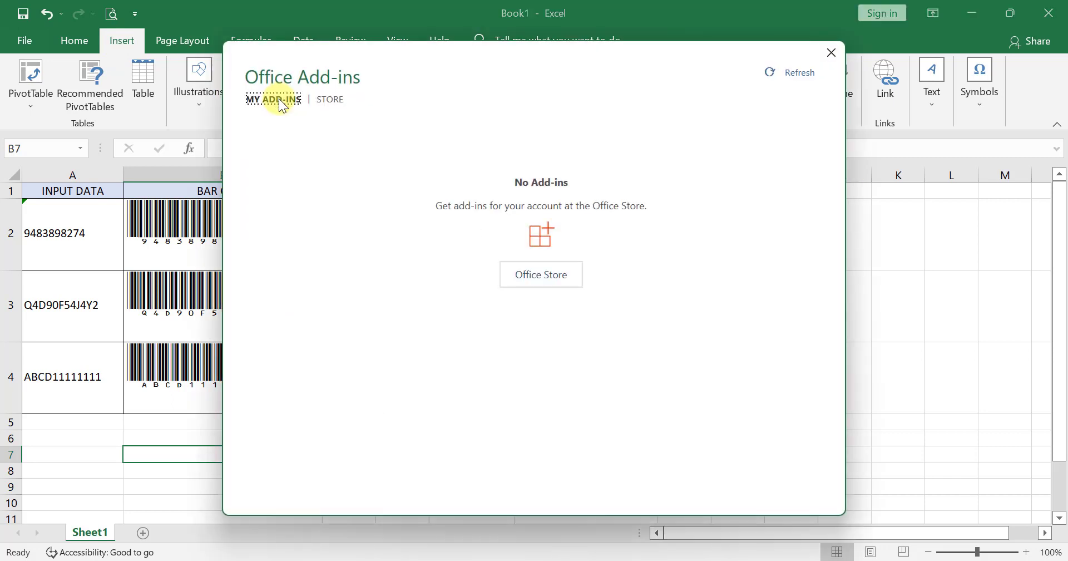
left_click(540, 277)
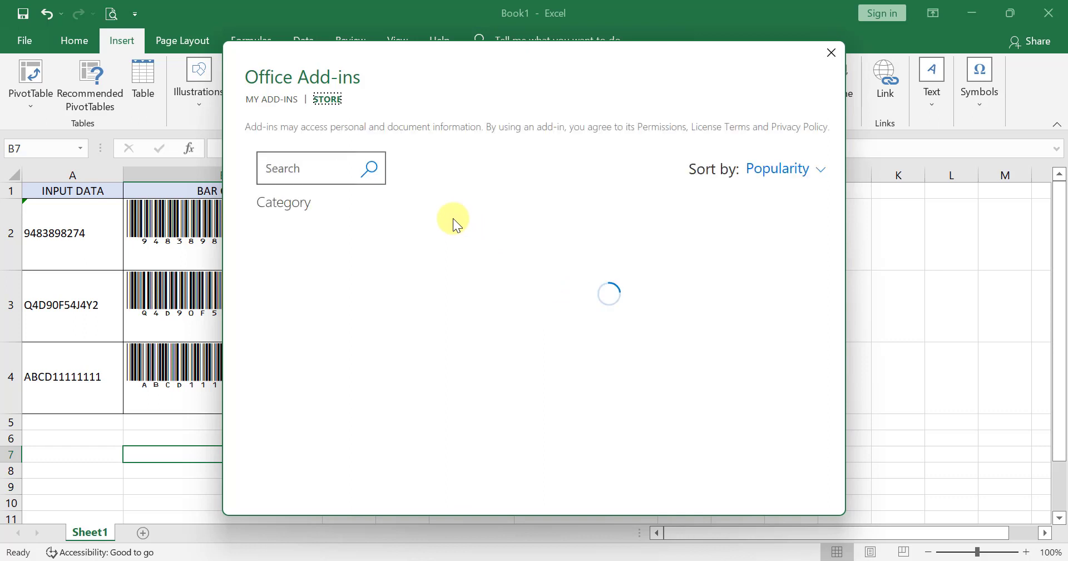
left_click(322, 169)
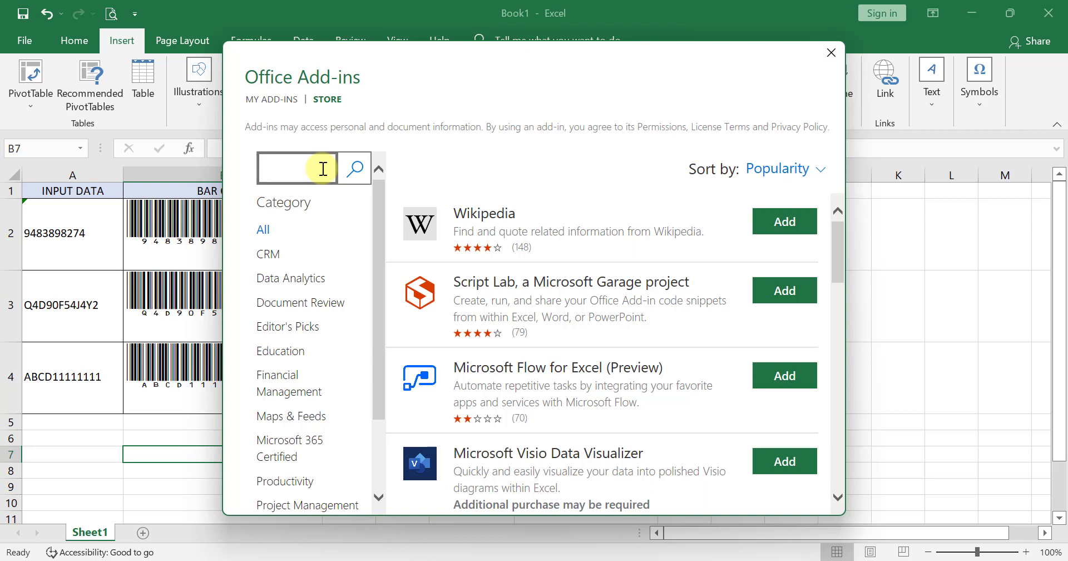
type("QR CODE")
left_click(358, 171)
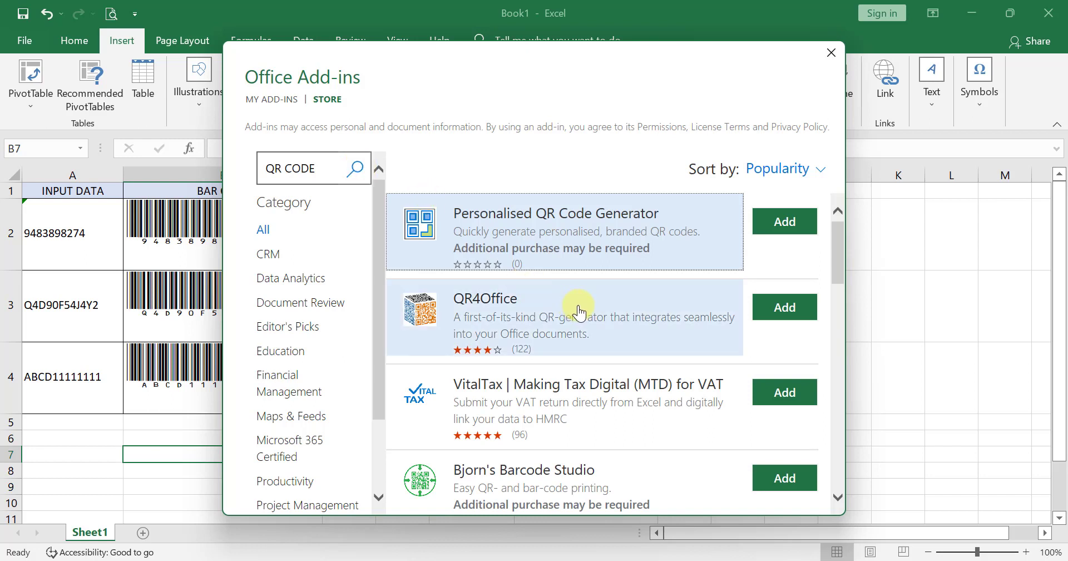
left_click(785, 310)
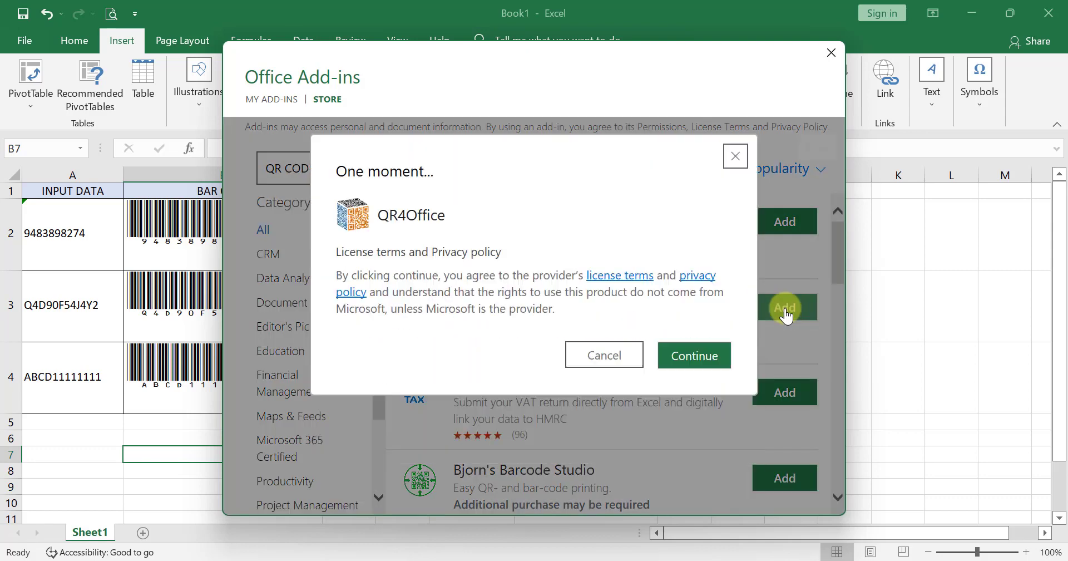
left_click(697, 356)
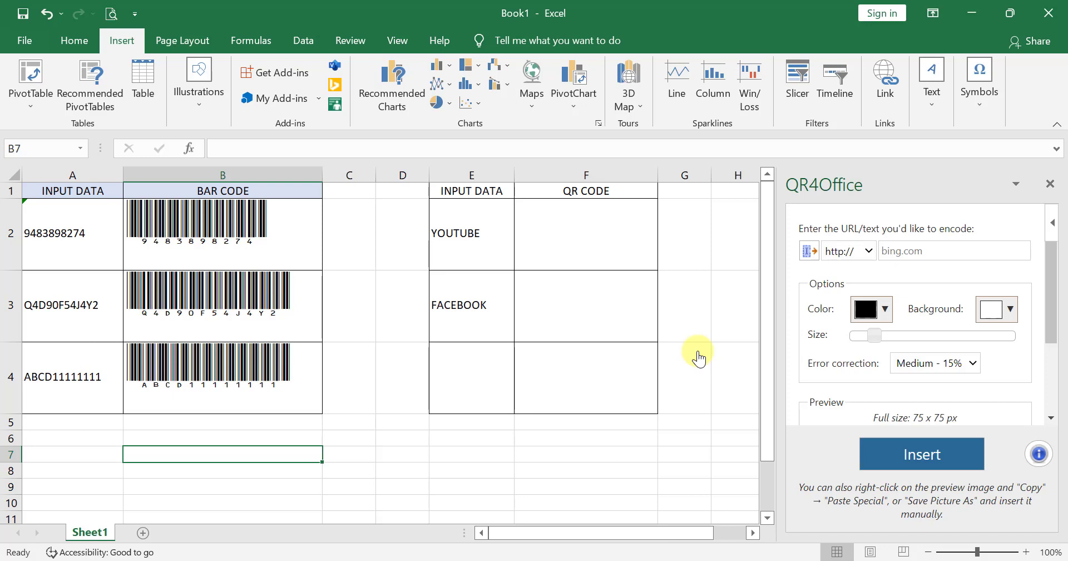
left_click(921, 251)
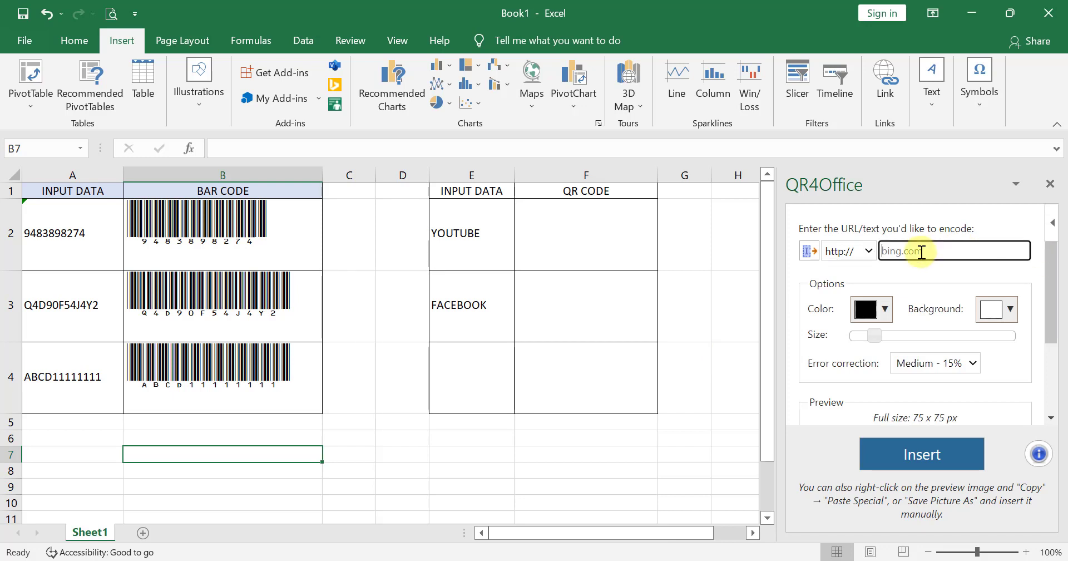
type("www")
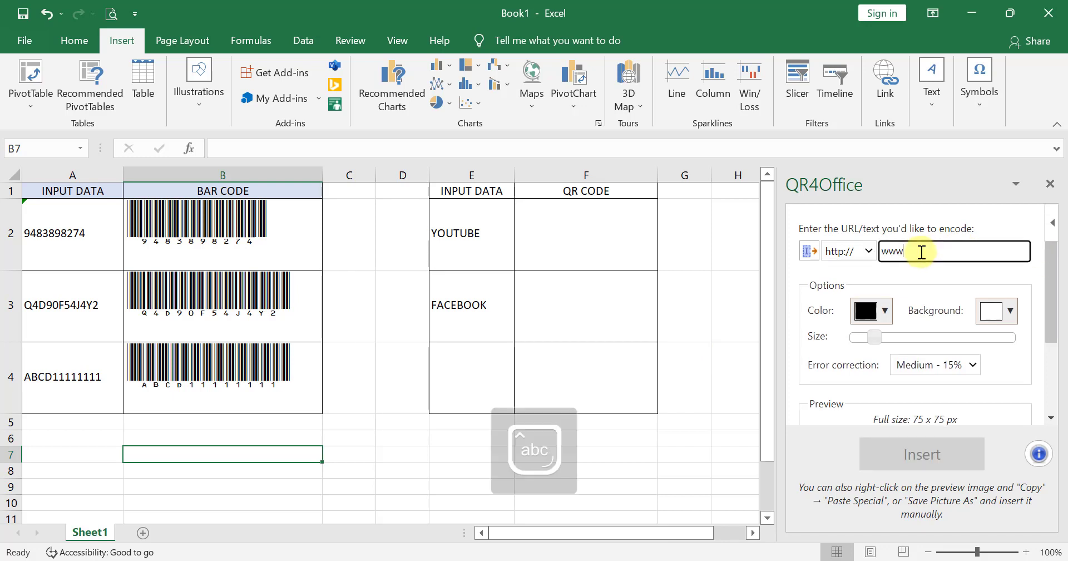
type(".you")
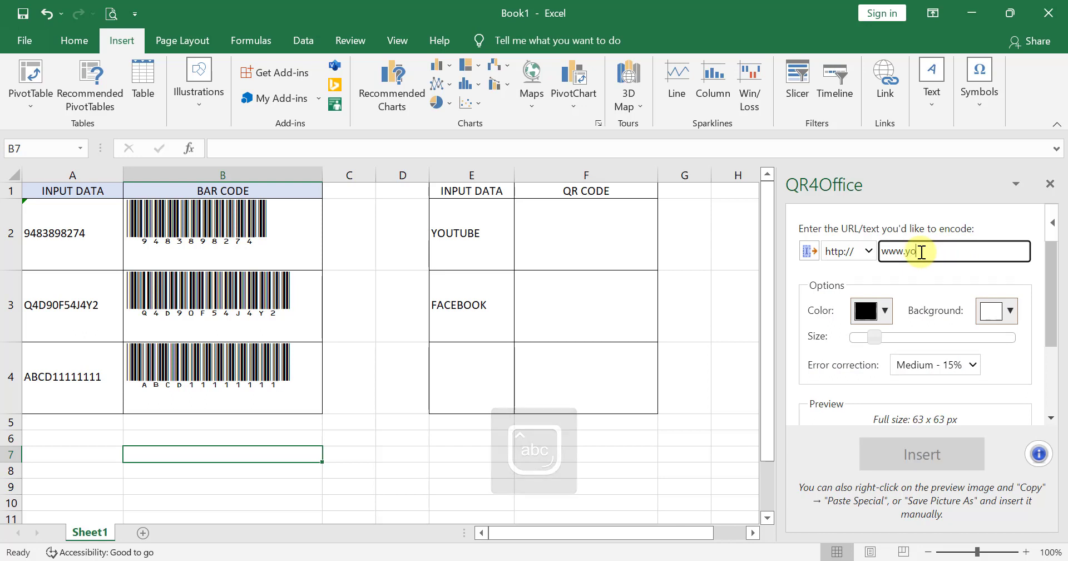
type("tube")
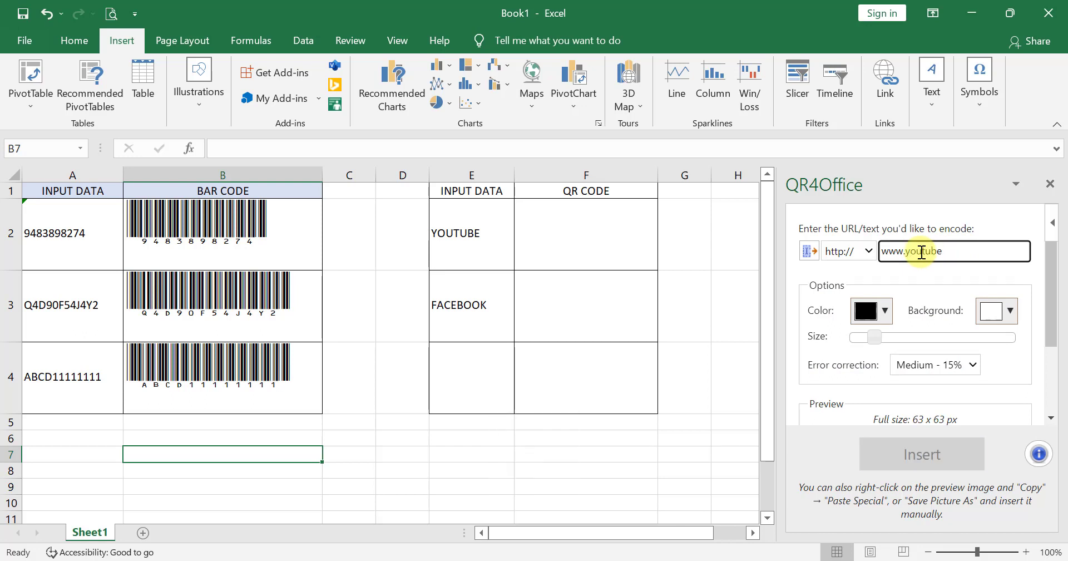
type(".com")
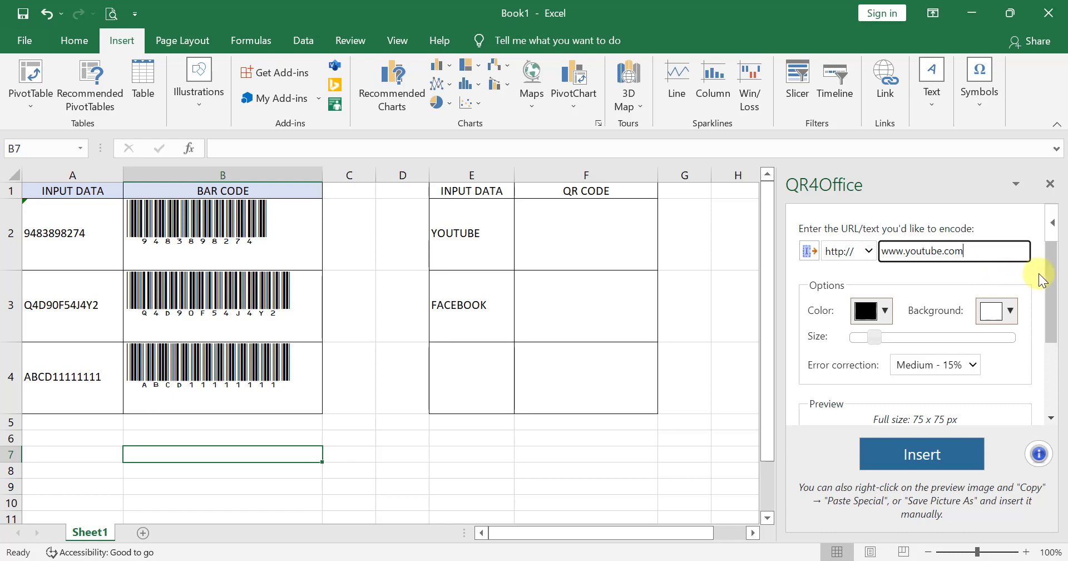
left_click_drag(1052, 278, 1056, 348)
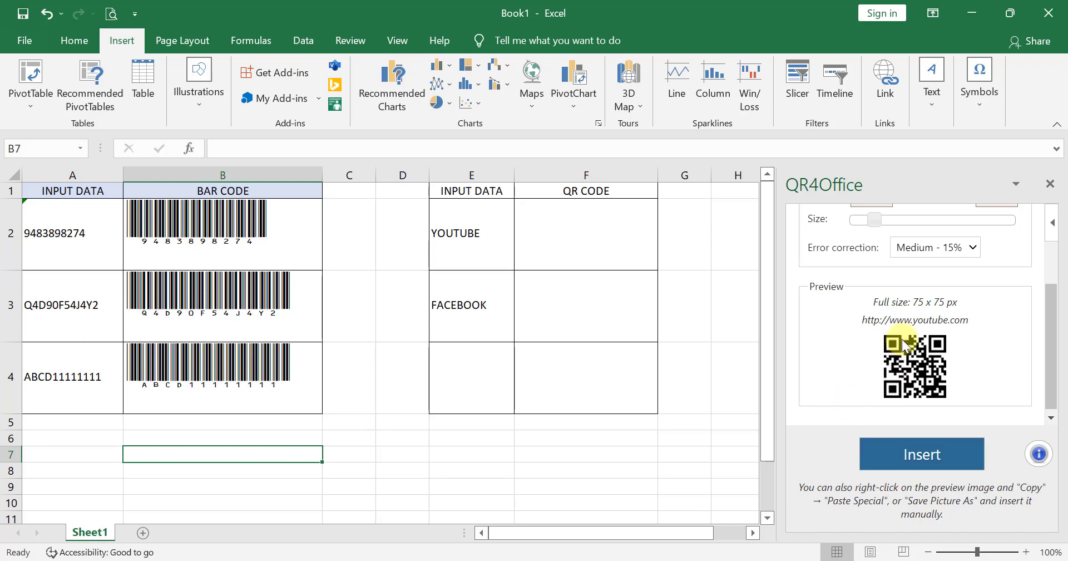
Step: Insert the YouTube QR code into cell F2 and move it to the middle of the cell
left_click(619, 243)
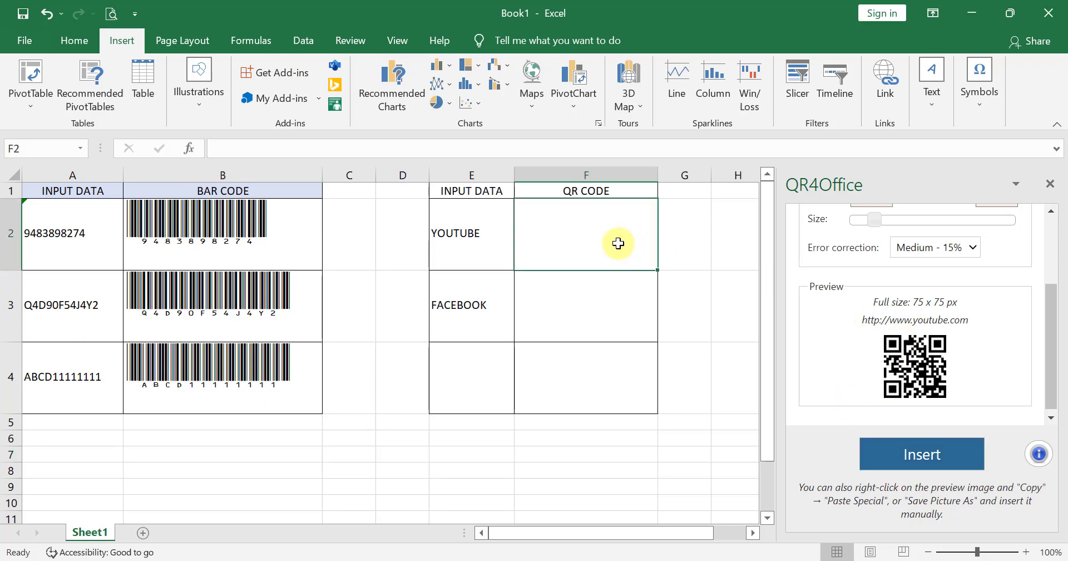
left_click(915, 456)
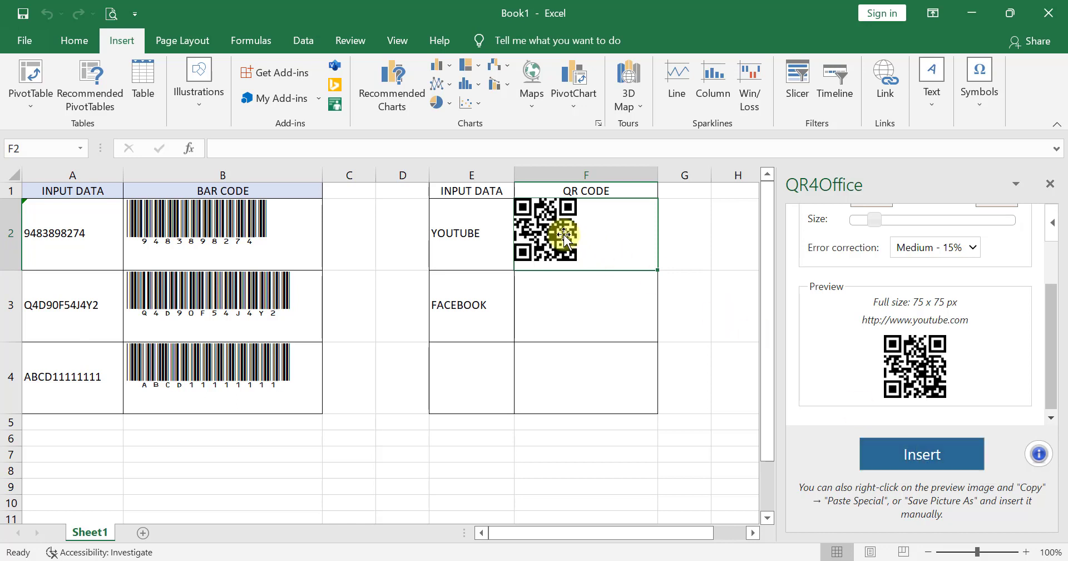
left_click_drag(562, 233, 609, 240)
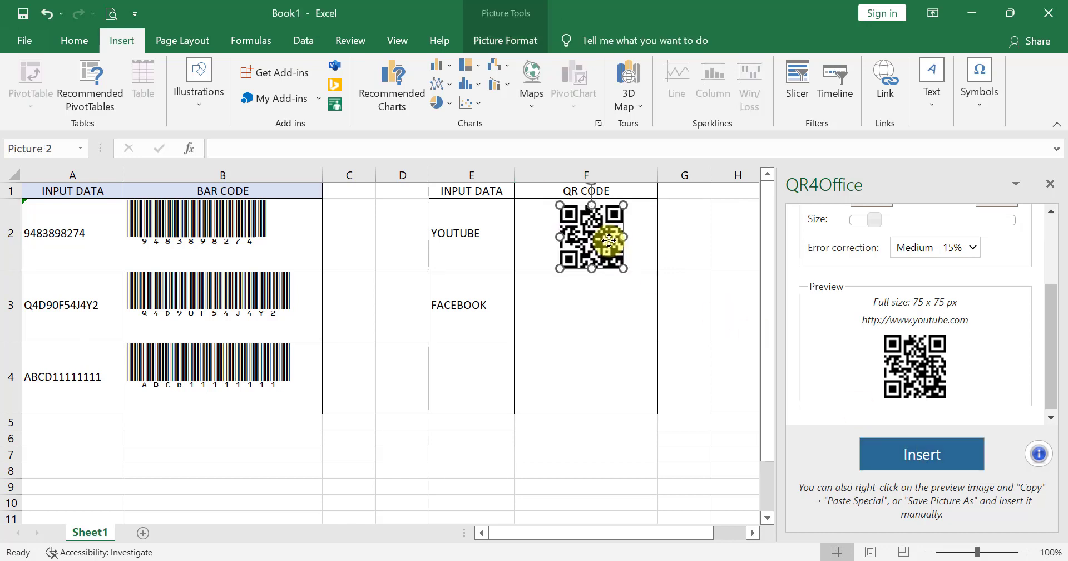
left_click(590, 320)
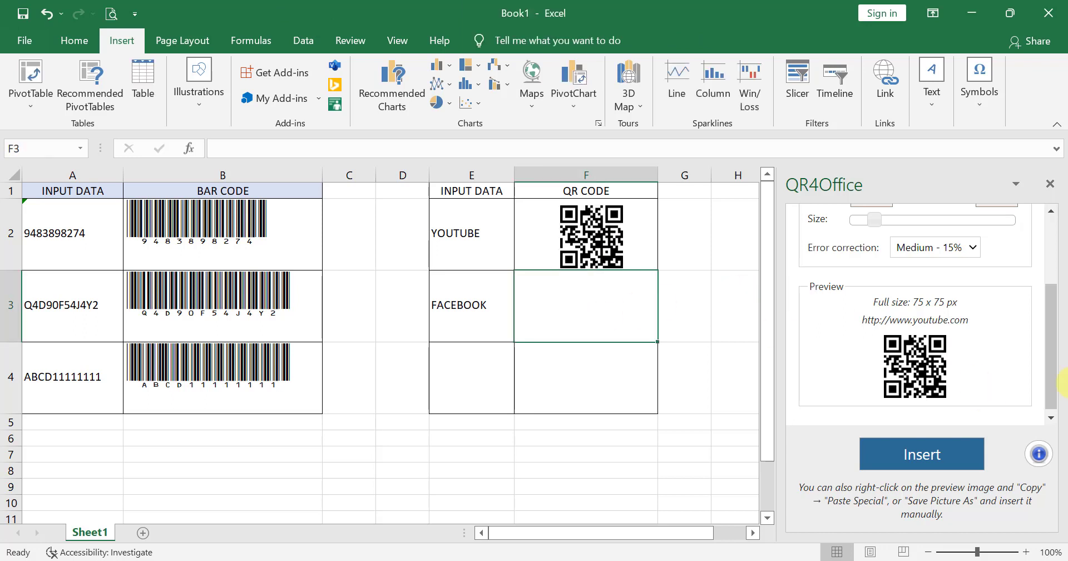
left_click_drag(1053, 376, 1046, 299)
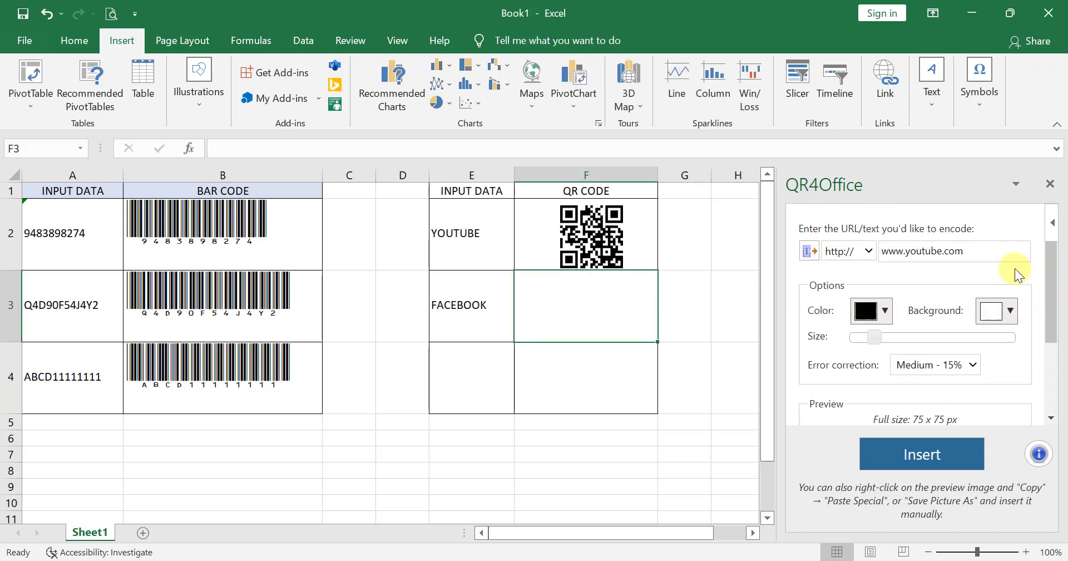
left_click_drag(1029, 251, 909, 246)
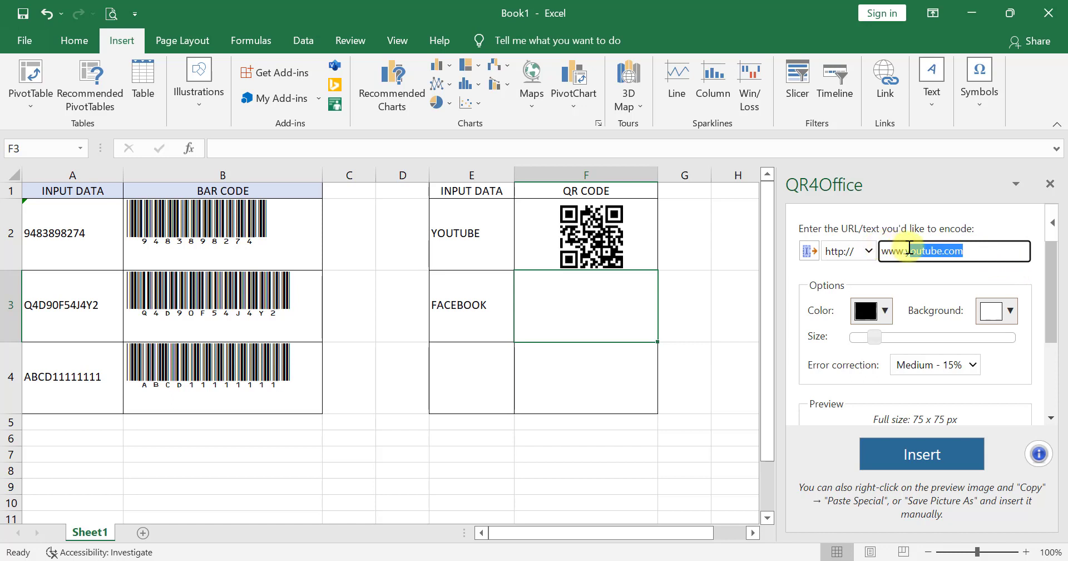
key("BackSpace")
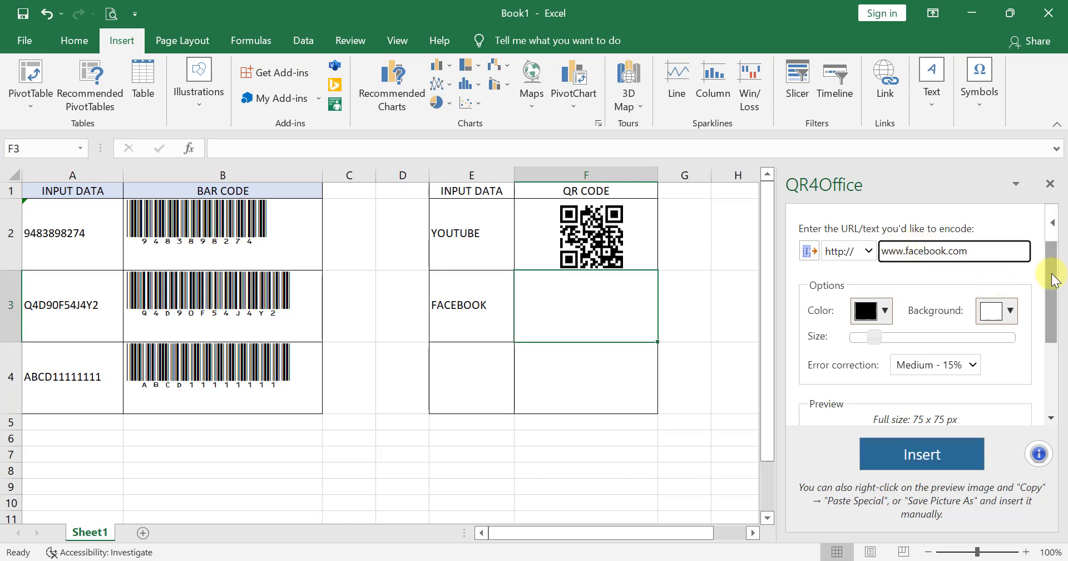
left_click_drag(1053, 279, 1054, 361)
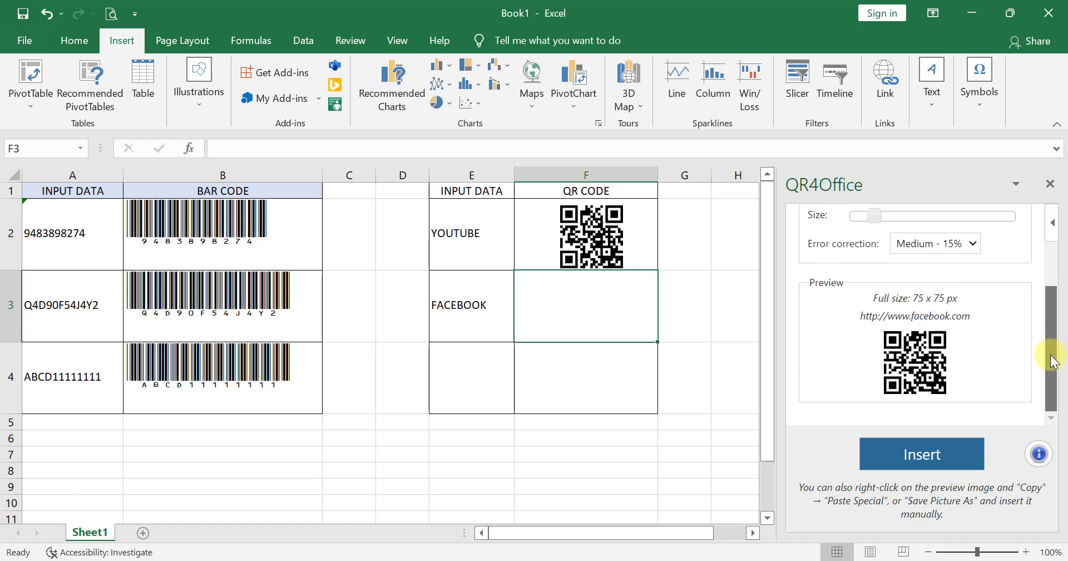
Step: Insert the black Facebook QR code into cell F3 and move it to the middle of the cell
left_click(924, 454)
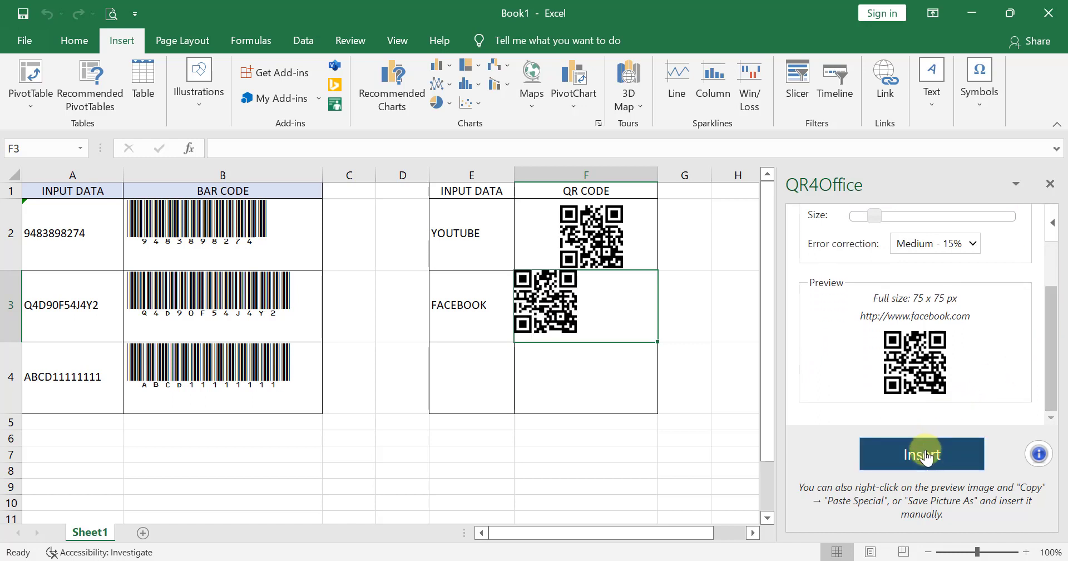
left_click_drag(553, 291, 593, 303)
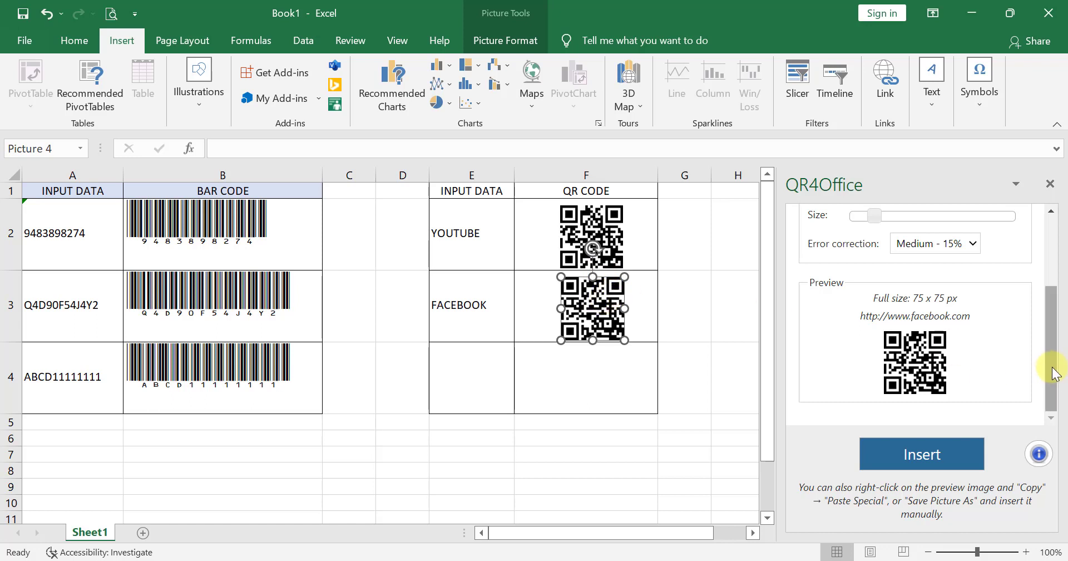
Step: Delete the black Facebook QR code from cell F3
left_click_drag(1051, 365, 1052, 313)
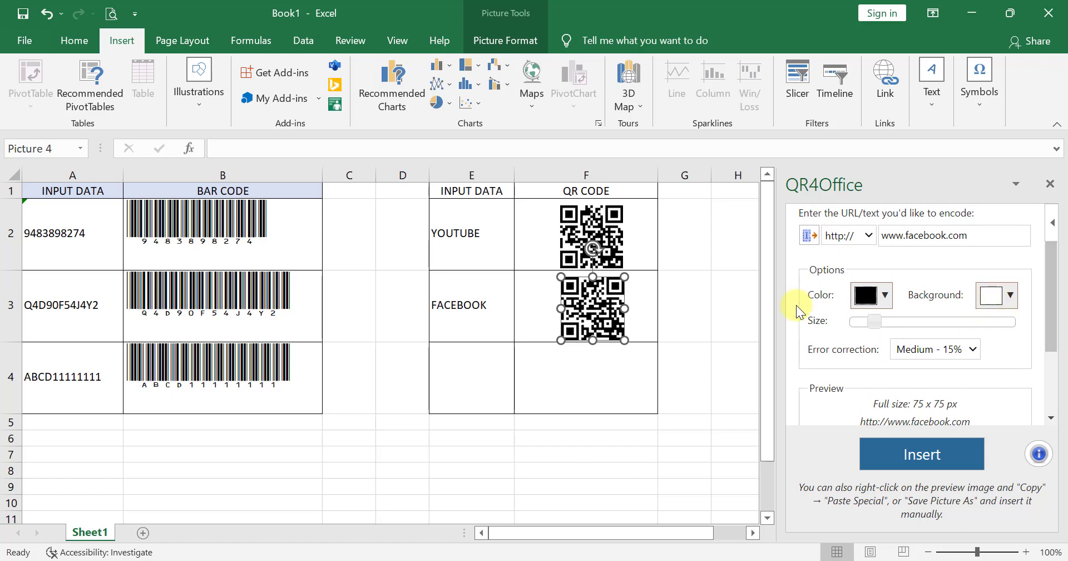
left_click(594, 312)
key("Delete")
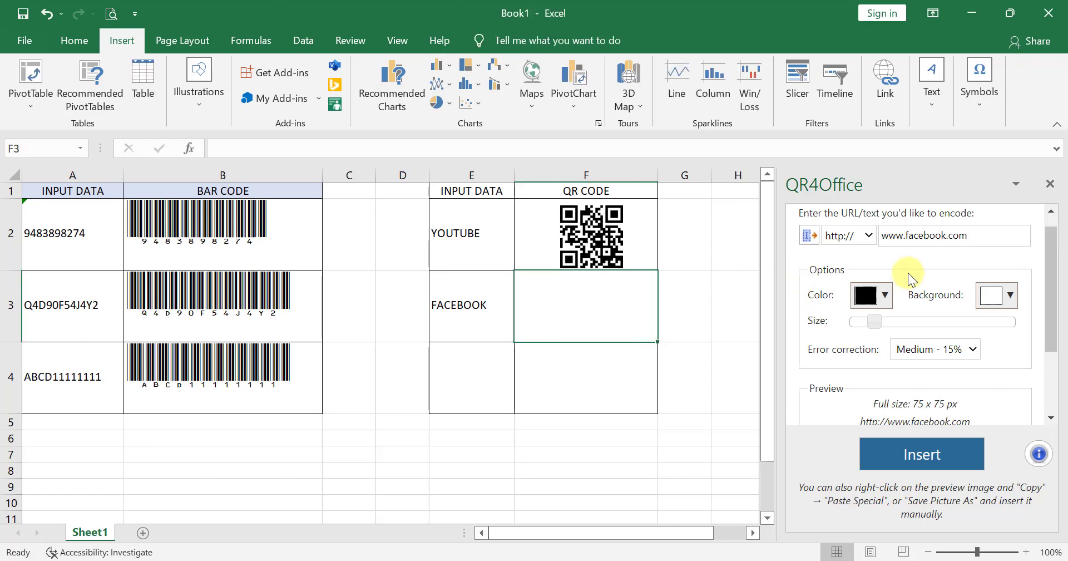
Step: Set the QR code color to blue, insert the Facebook QR code into cell F3 and center it in the cell
left_click(886, 296)
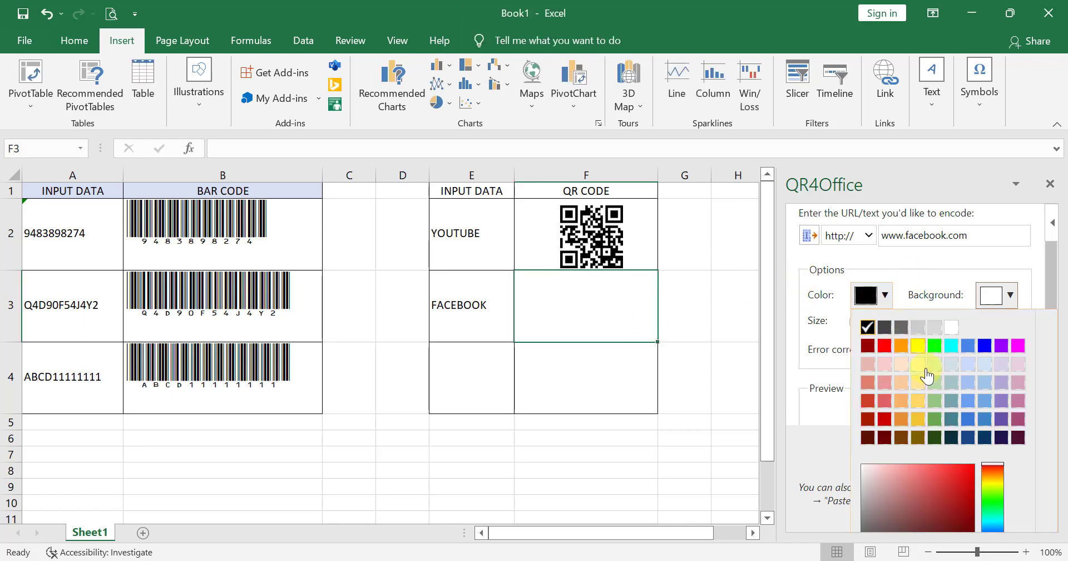
left_click(985, 347)
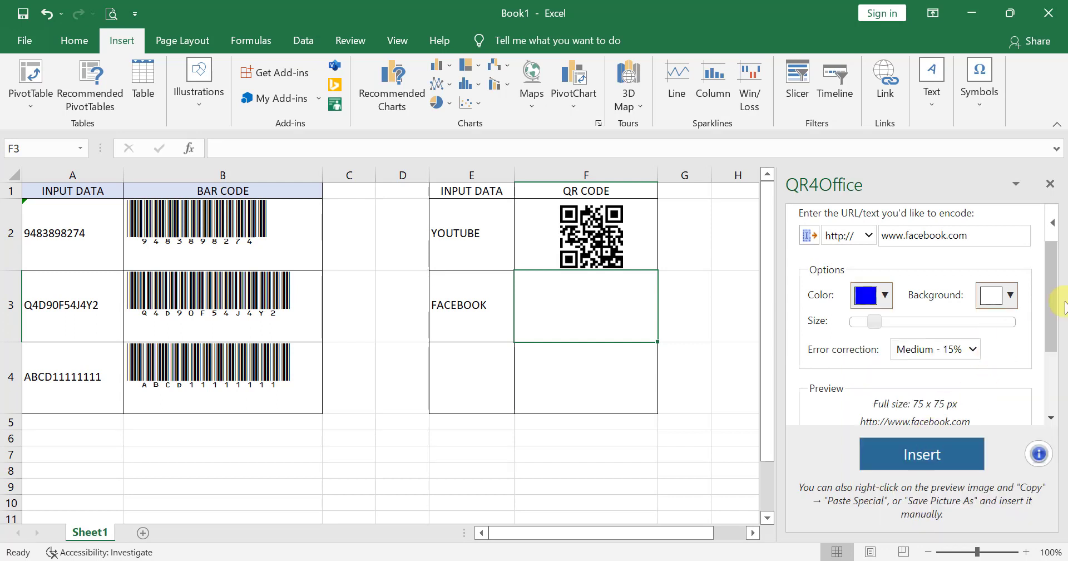
left_click_drag(1057, 308, 1051, 352)
left_click(917, 462)
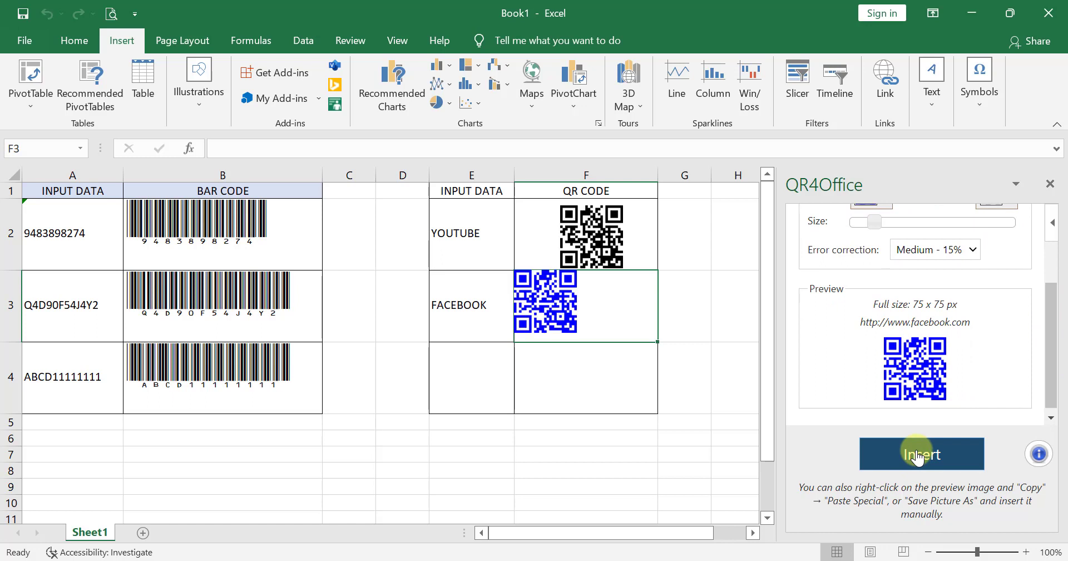
left_click_drag(548, 301, 589, 307)
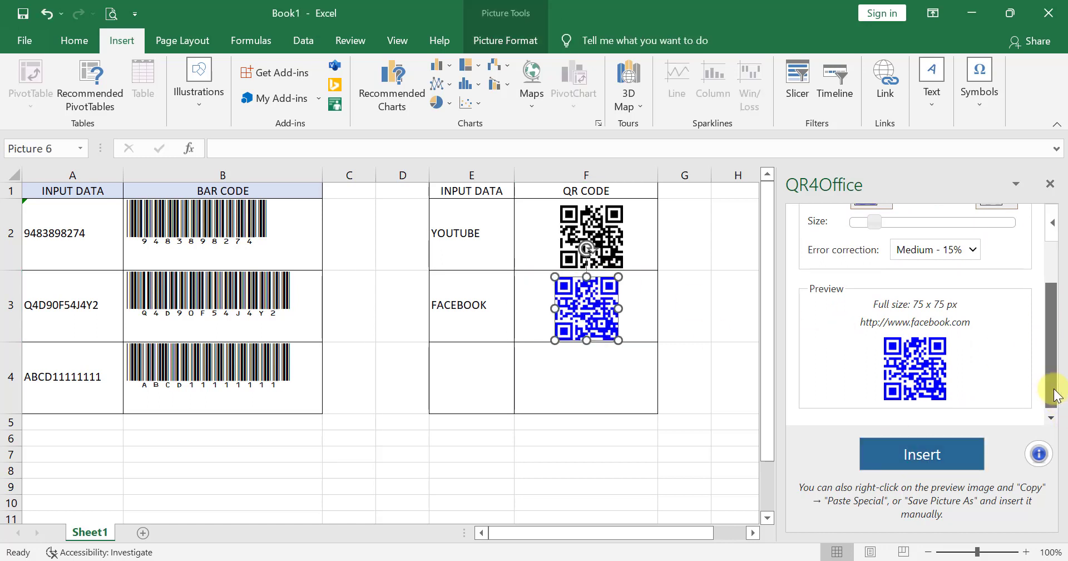
left_click_drag(1051, 389, 1051, 352)
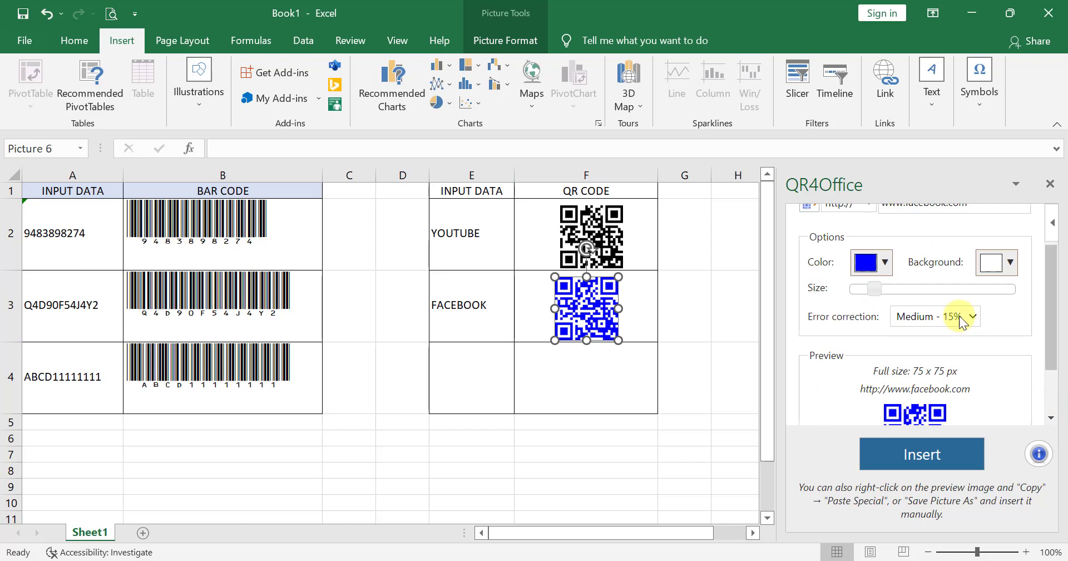
left_click(886, 263)
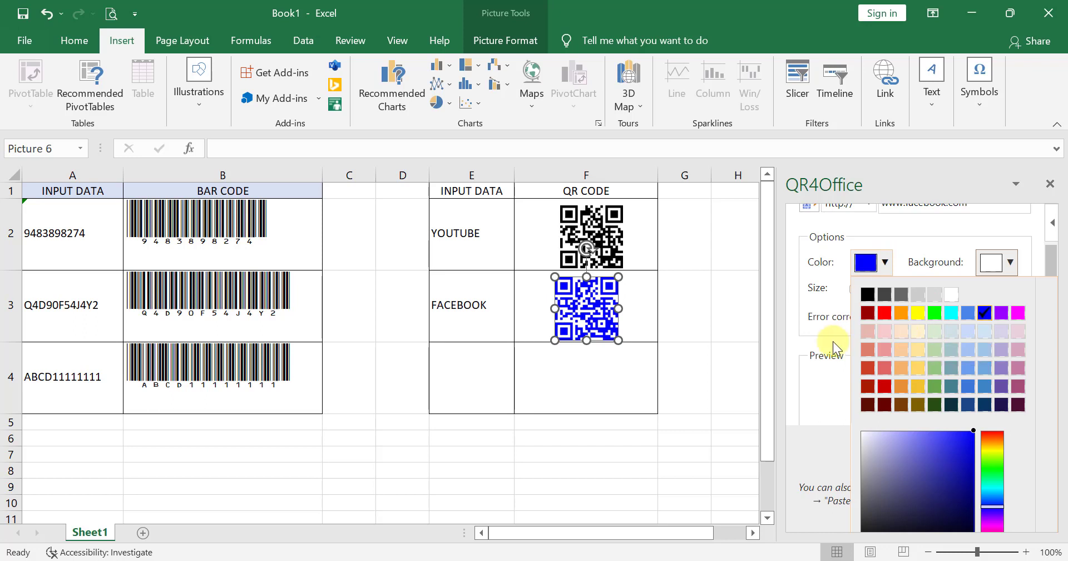
left_click(1017, 186)
left_click(1016, 185)
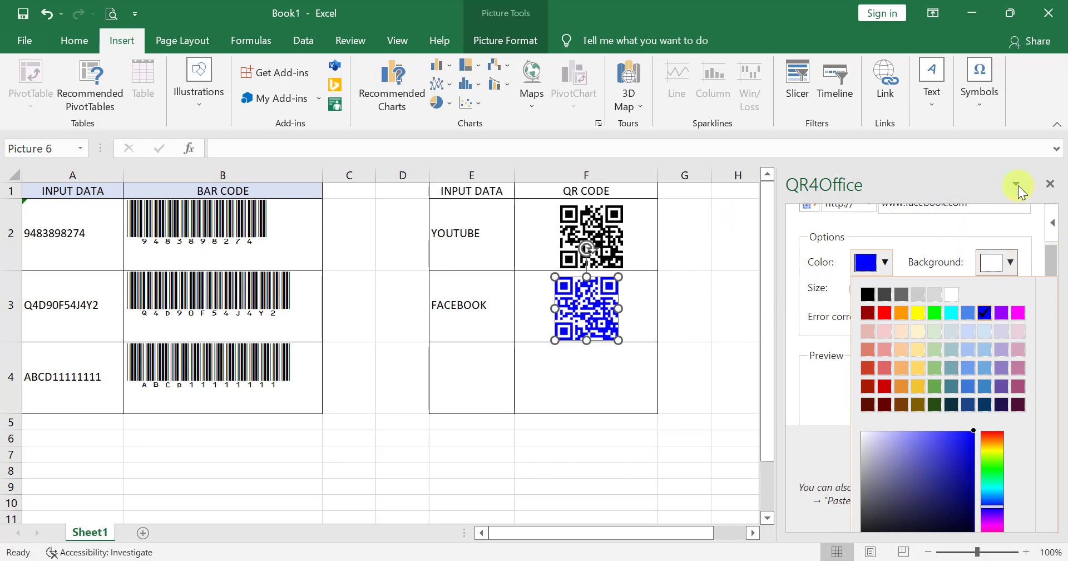
Step: Close the QR4Office add-in pane
left_click(1050, 184)
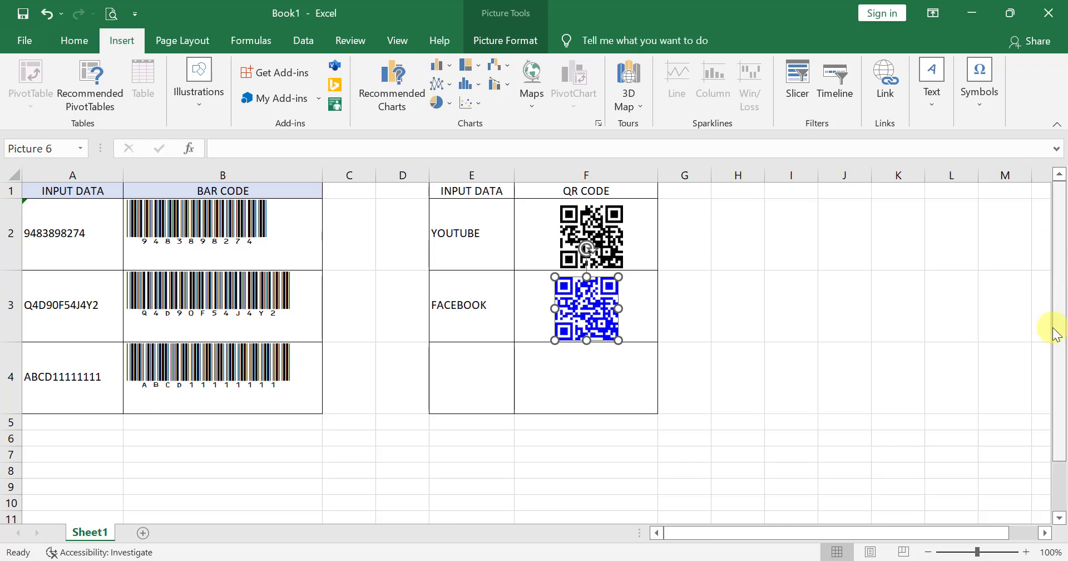
left_click_drag(1059, 329, 1058, 262)
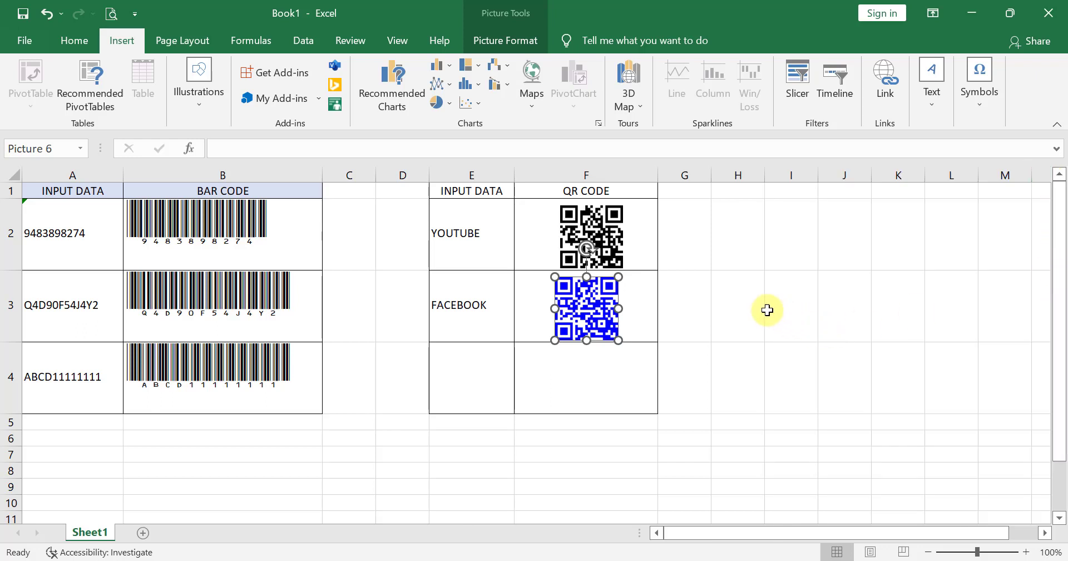